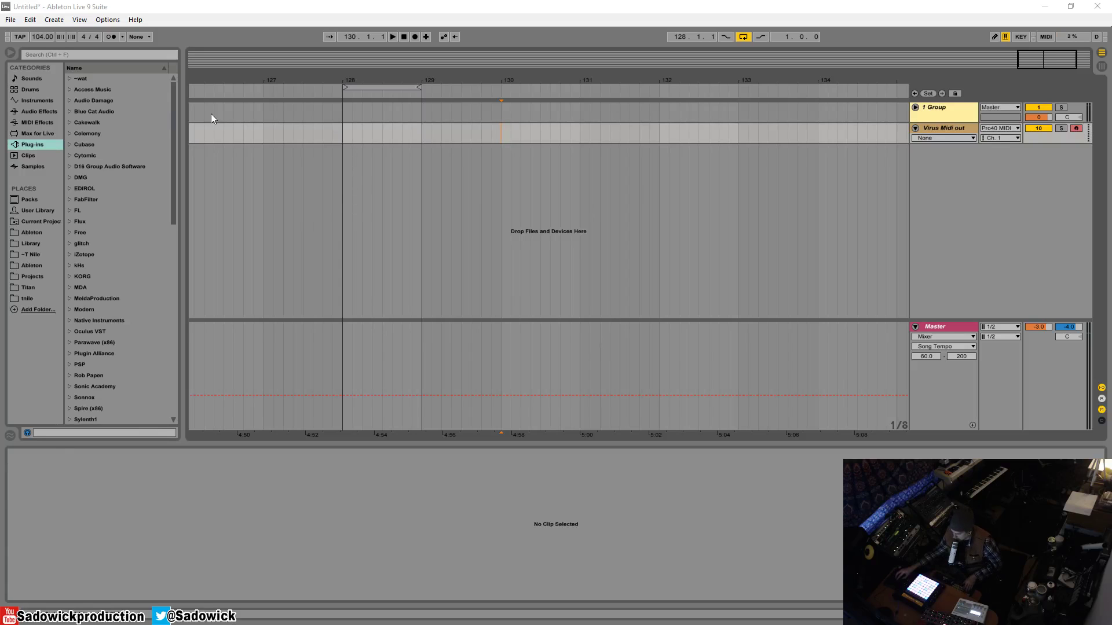
Audition bar 128 with the built-in metronome switched on, and turn the metronome back off
{"action": "left_click", "coordinate": [110, 37]}
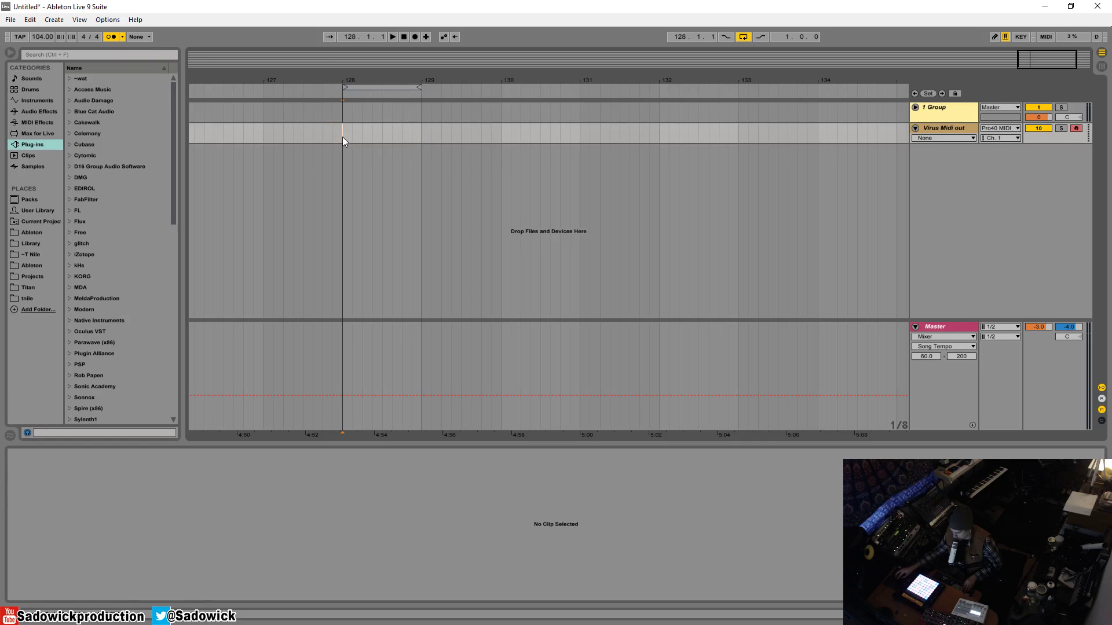
{"action": "key", "text": "space"}
{"action": "left_click", "coordinate": [106, 37]}
{"action": "key", "text": "space"}
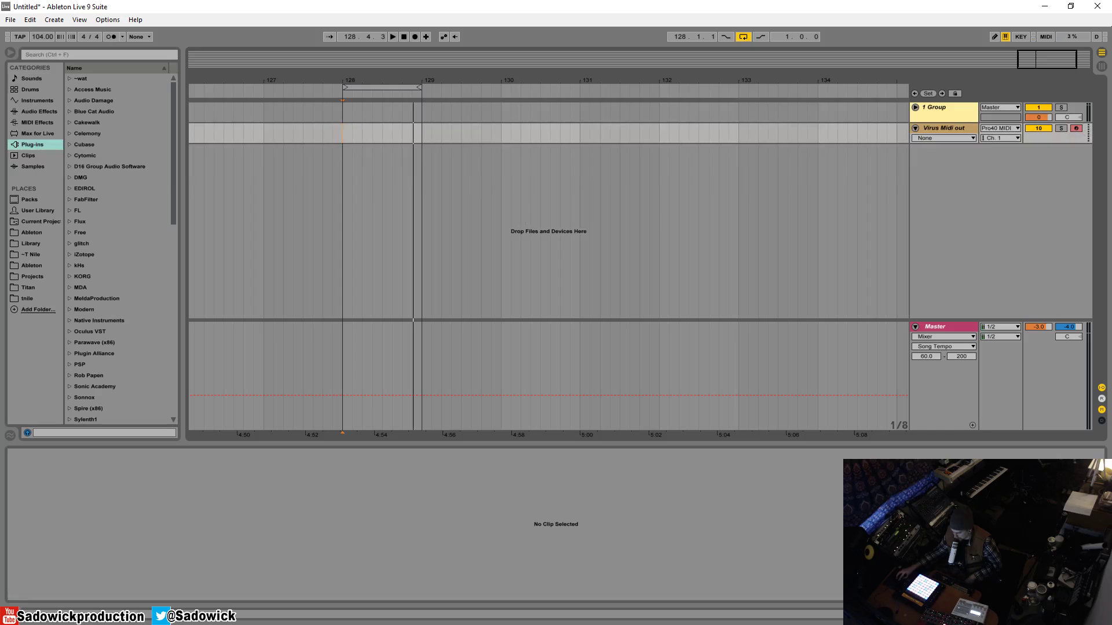
Place the clicks&pops 007 sample at bar 128 on a new audio track and shorten the loop region to one beat
{"action": "left_click_drag", "start_coordinate": [0, 189], "coordinate": [342, 166]}
{"action": "left_click_drag", "start_coordinate": [360, 82], "coordinate": [472, 82]}
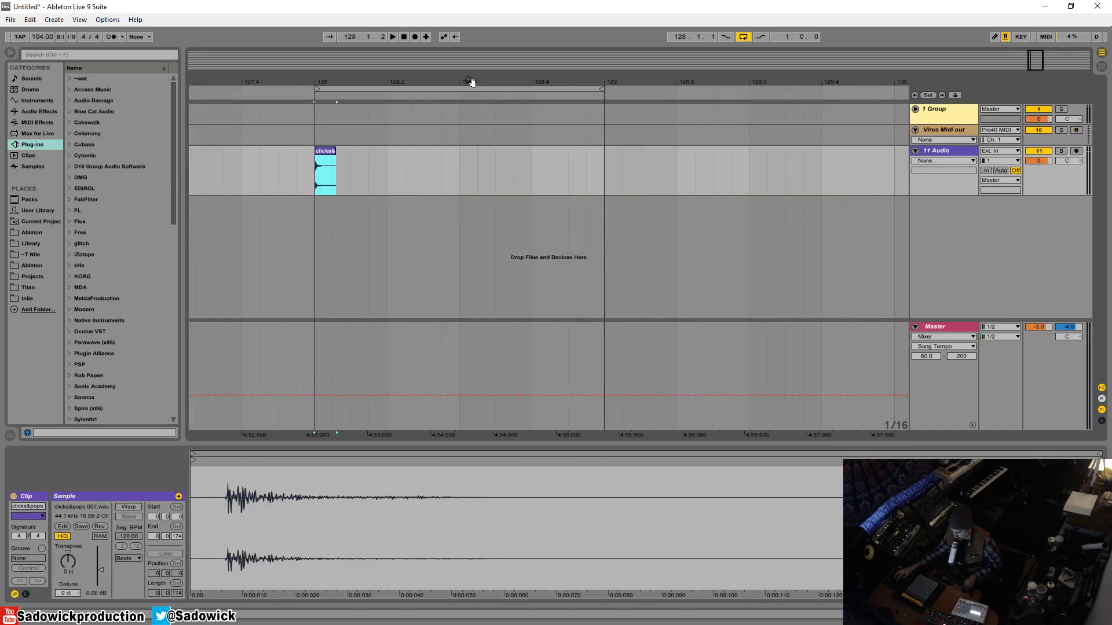
{"action": "left_click_drag", "start_coordinate": [602, 88], "coordinate": [387, 88]}
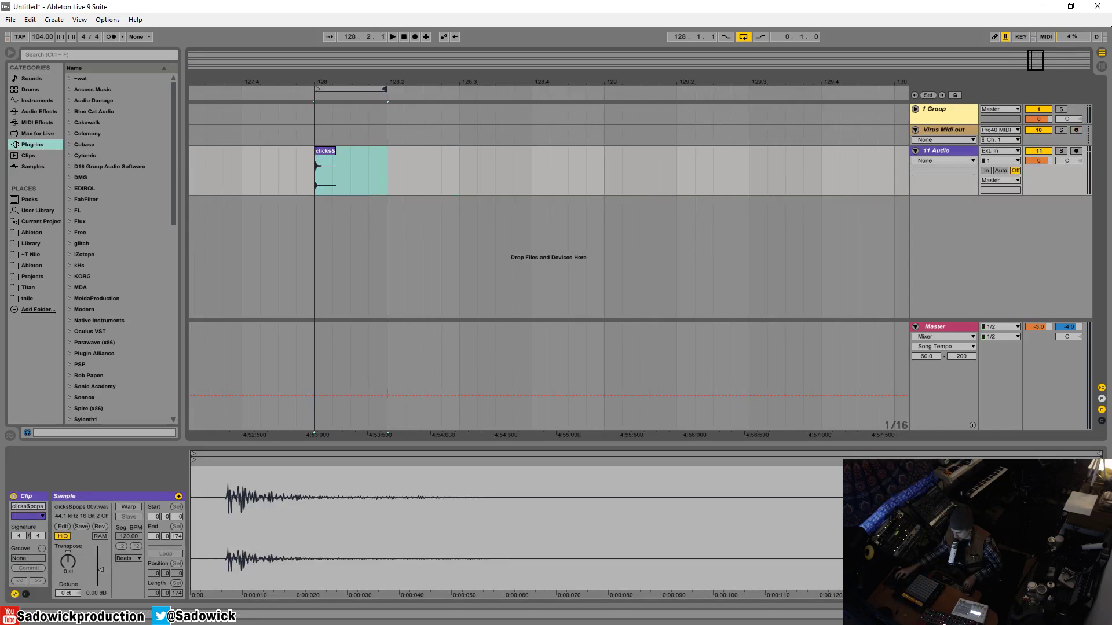
Examine the click sample's waveform at bar 128 and play the one-beat loop to hear it
{"action": "mouse_move", "coordinate": [318, 81]}
{"action": "left_mouse_down"}
{"action": "mouse_move", "coordinate": [318, 144]}
{"action": "mouse_move", "coordinate": [329, 144]}
{"action": "left_mouse_up"}
{"action": "left_click", "coordinate": [285, 174]}
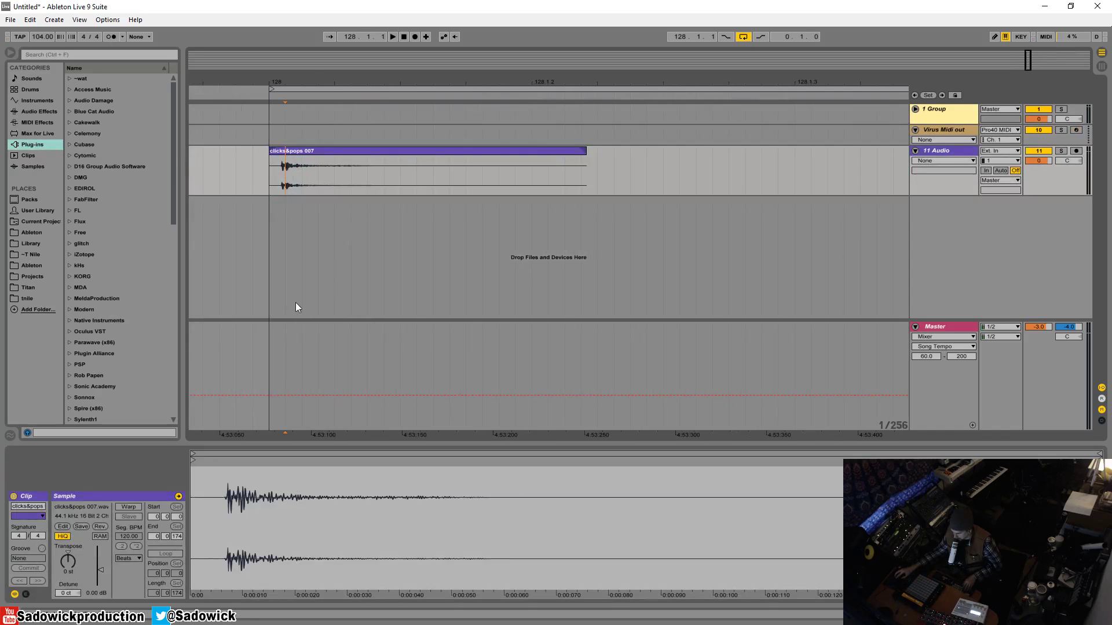
{"action": "left_click", "coordinate": [376, 152]}
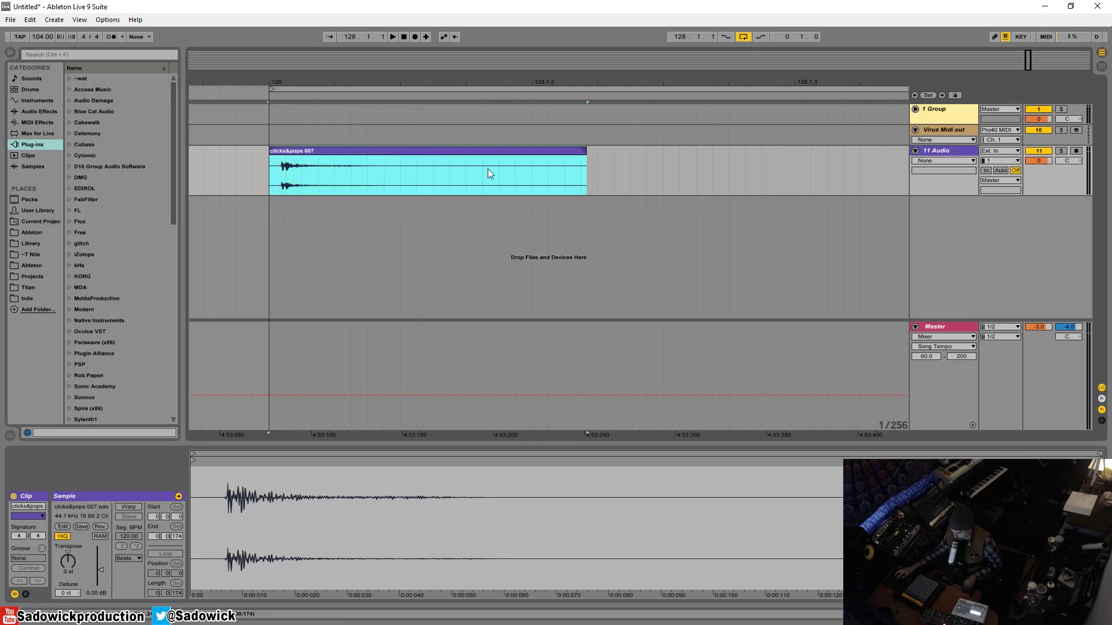
{"action": "key", "text": "space"}
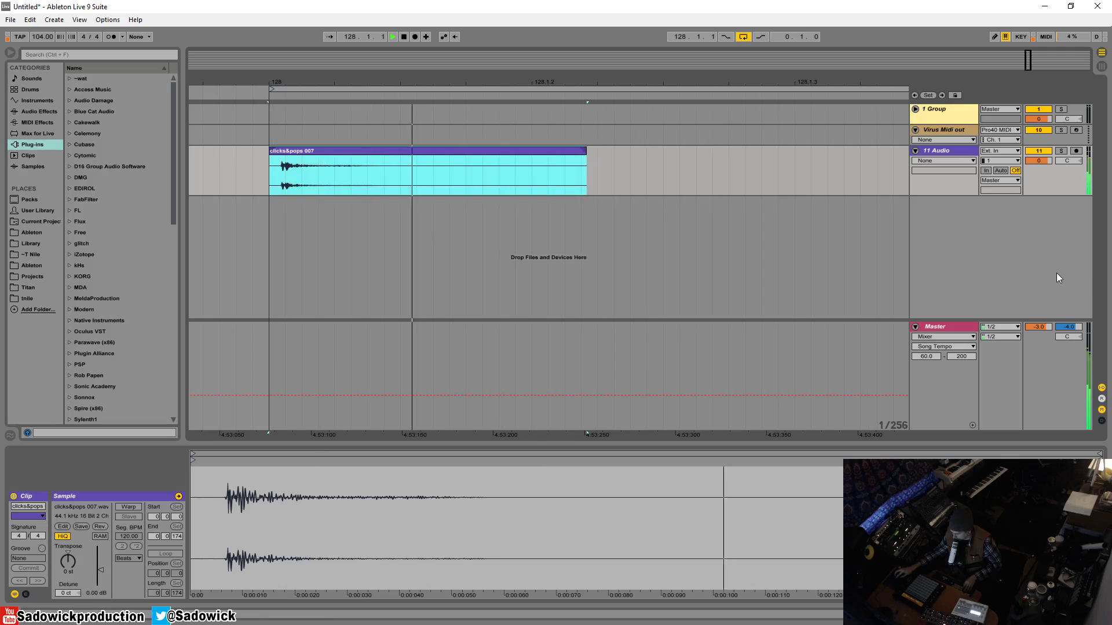
{"action": "key", "text": "space"}
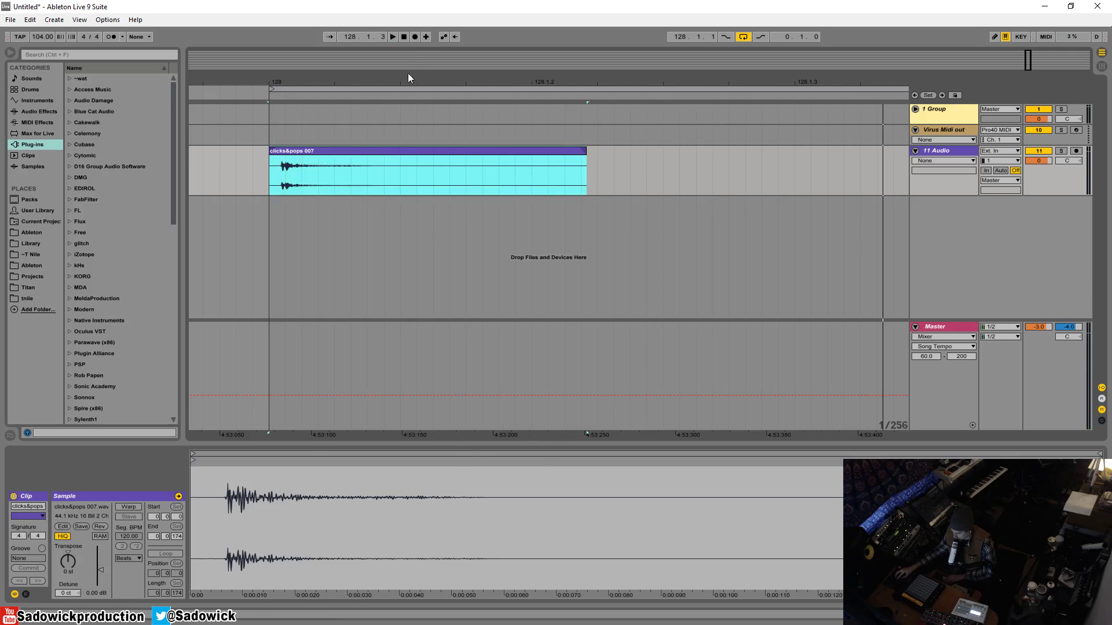
{"action": "left_click_drag", "start_coordinate": [410, 85], "coordinate": [409, 69]}
{"action": "left_click_drag", "start_coordinate": [222, 85], "coordinate": [379, 87]}
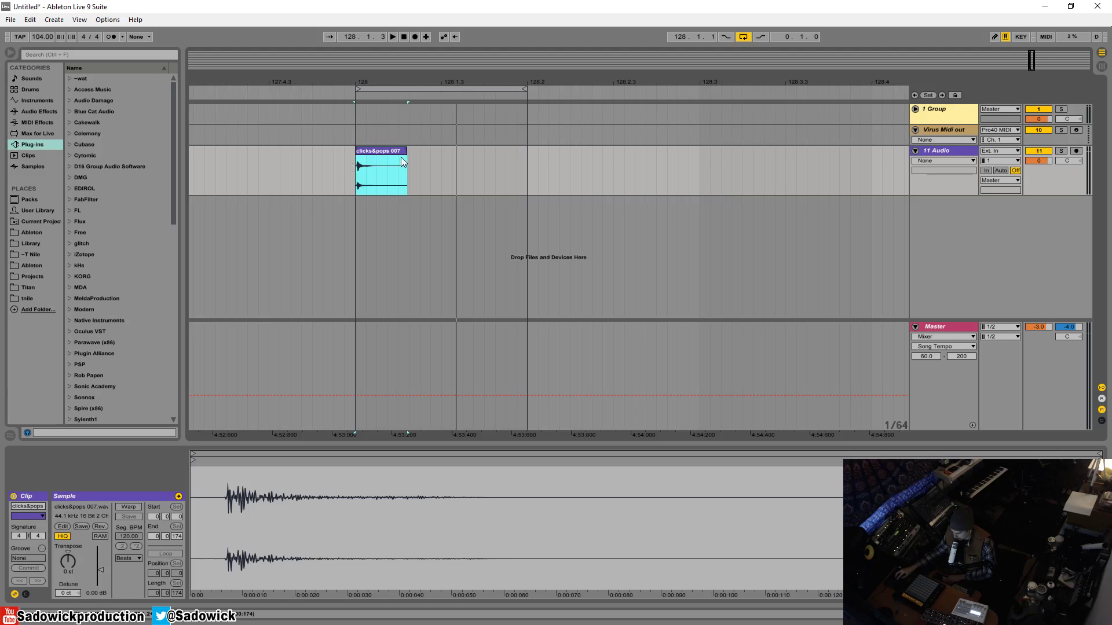
Delete the click sample's audio clip together with its audio track
{"action": "key", "text": "Delete"}
{"action": "left_click", "coordinate": [941, 151]}
{"action": "key", "text": "Delete"}
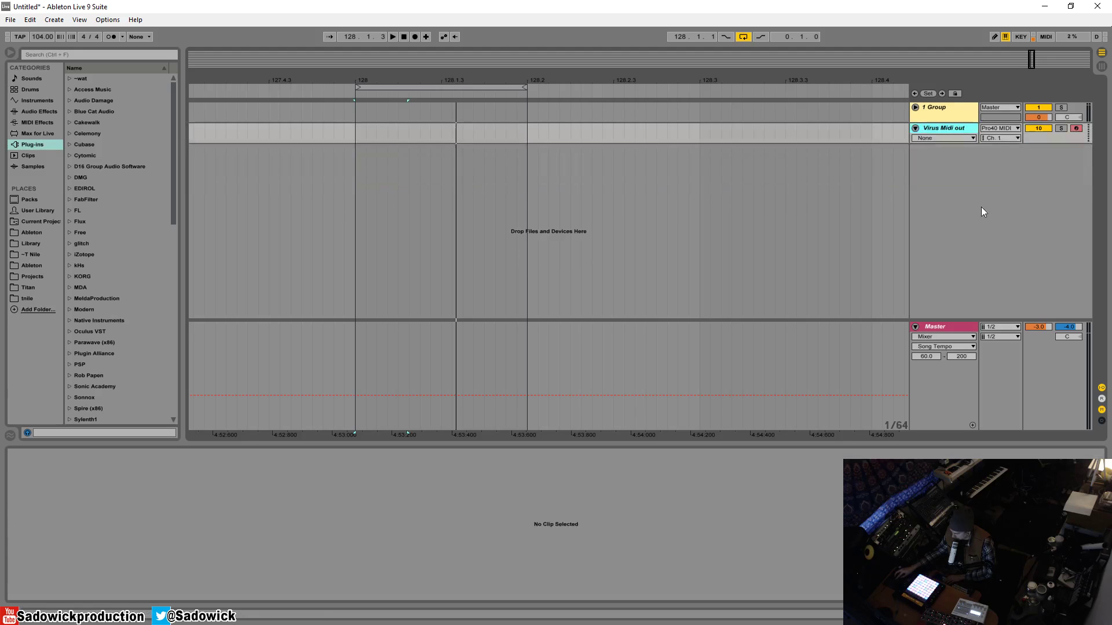
Insert a new MIDI track below Virus Midi out and set the arrangement grid to 1/1
{"action": "right_click", "coordinate": [956, 198]}
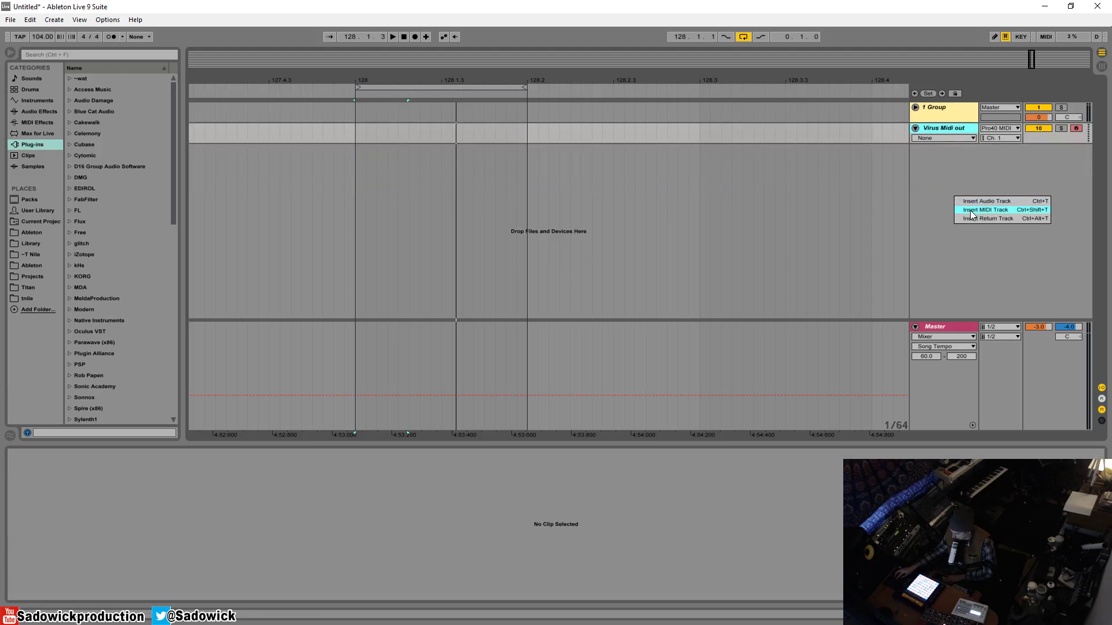
{"action": "left_click", "coordinate": [970, 210]}
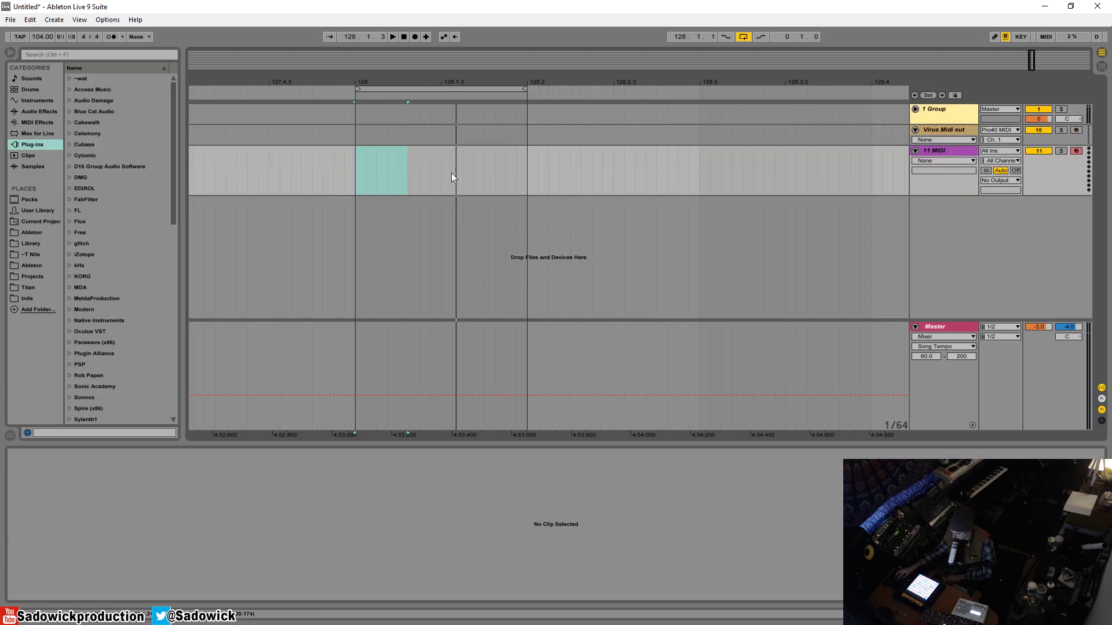
{"action": "right_click", "coordinate": [464, 184]}
{"action": "left_click", "coordinate": [577, 231]}
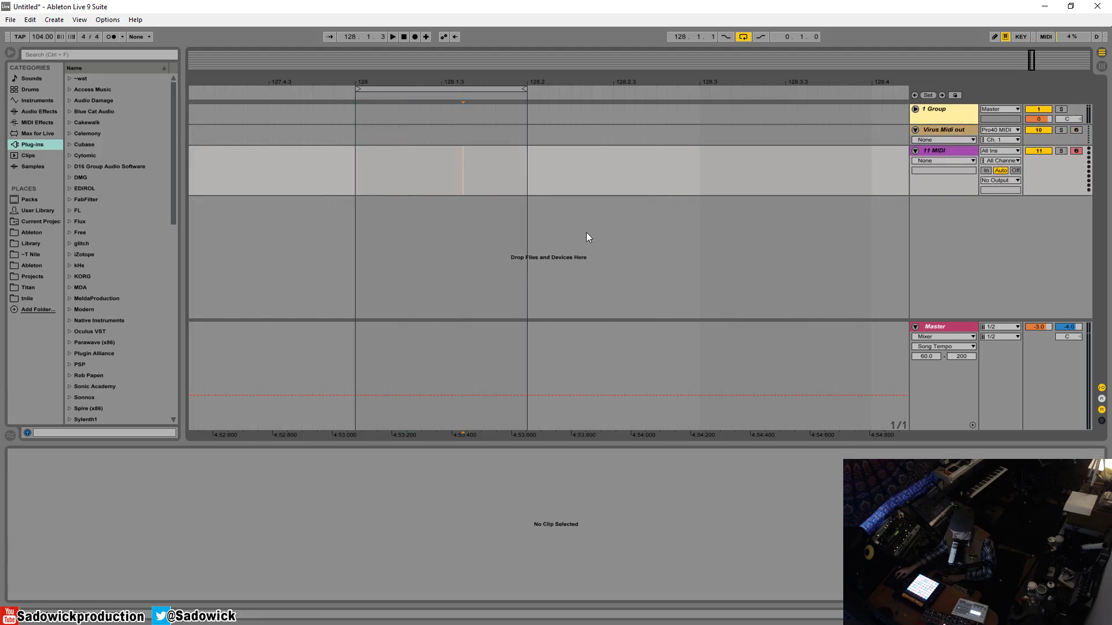
Set the loop region to one bar from bar 128 and create an empty MIDI clip there on the new track
{"action": "left_click", "coordinate": [412, 179]}
{"action": "left_click_drag", "start_coordinate": [565, 169], "coordinate": [676, 148]}
{"action": "left_click_drag", "start_coordinate": [615, 85], "coordinate": [403, 88]}
{"action": "right_click", "coordinate": [339, 157]}
{"action": "left_click", "coordinate": [393, 220]}
{"action": "left_click", "coordinate": [371, 148]}
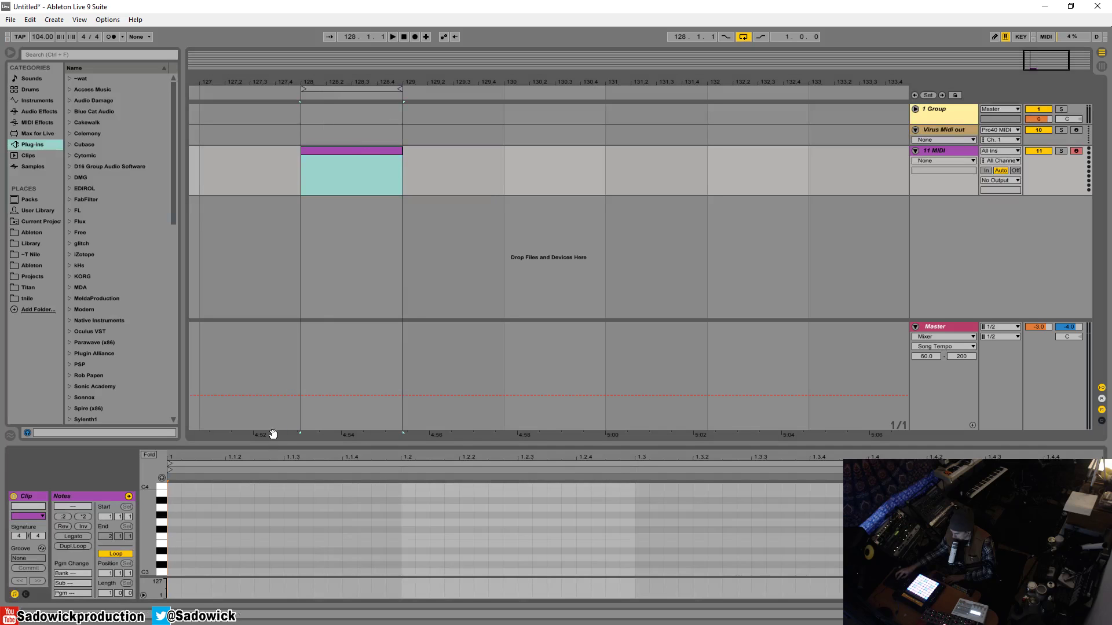
Add four short C3 notes to the MIDI clip, one on each beat of the bar
{"action": "left_click_drag", "start_coordinate": [176, 442], "coordinate": [177, 391]}
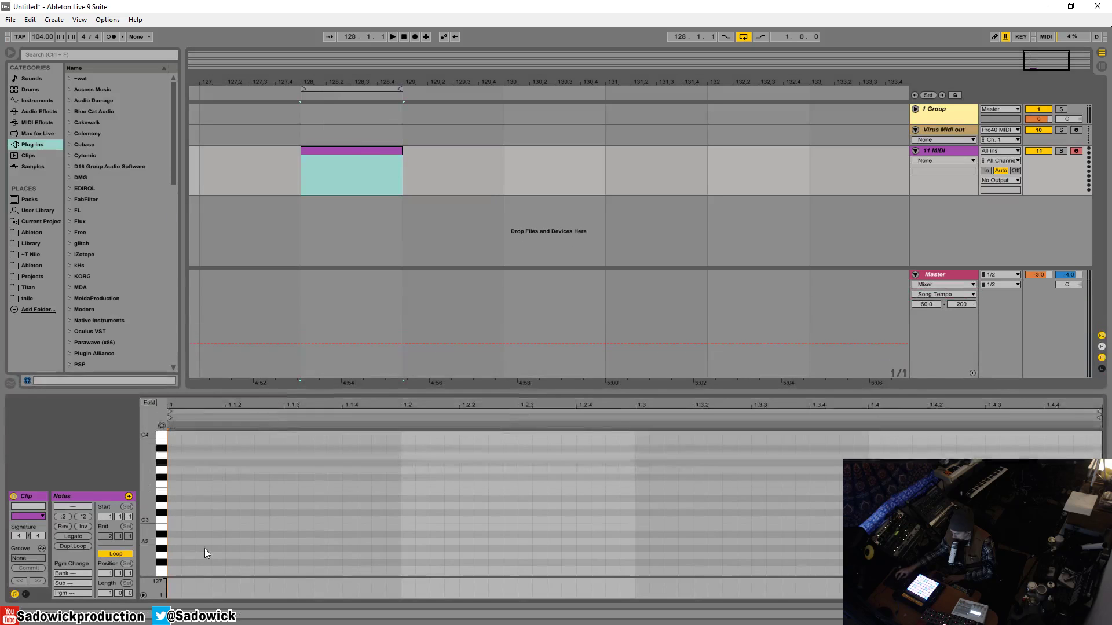
{"action": "double_click", "coordinate": [175, 520]}
{"action": "double_click", "coordinate": [406, 520]}
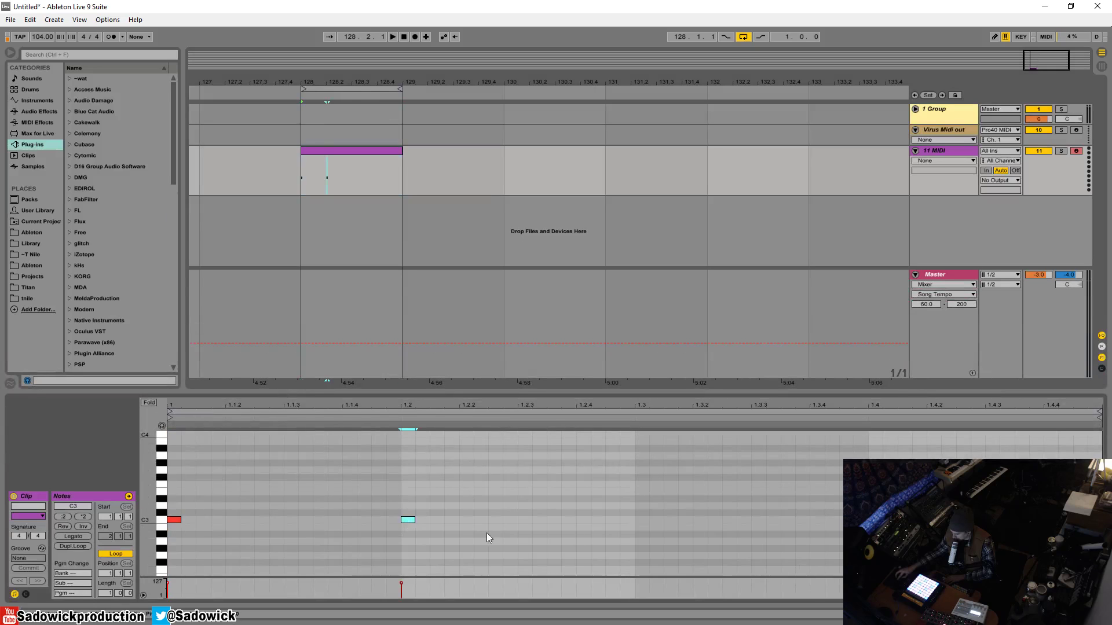
{"action": "key", "text": "space"}
{"action": "double_click", "coordinate": [642, 520]}
{"action": "left_click_drag", "start_coordinate": [476, 391], "coordinate": [476, 196]}
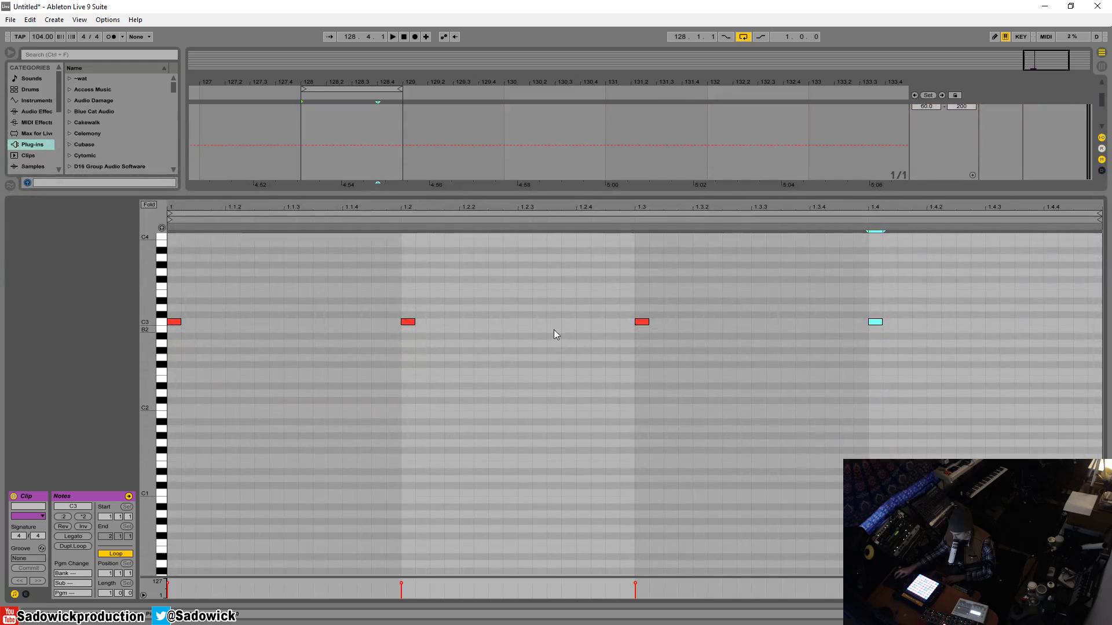
{"action": "left_click_drag", "start_coordinate": [510, 193], "coordinate": [656, 504]}
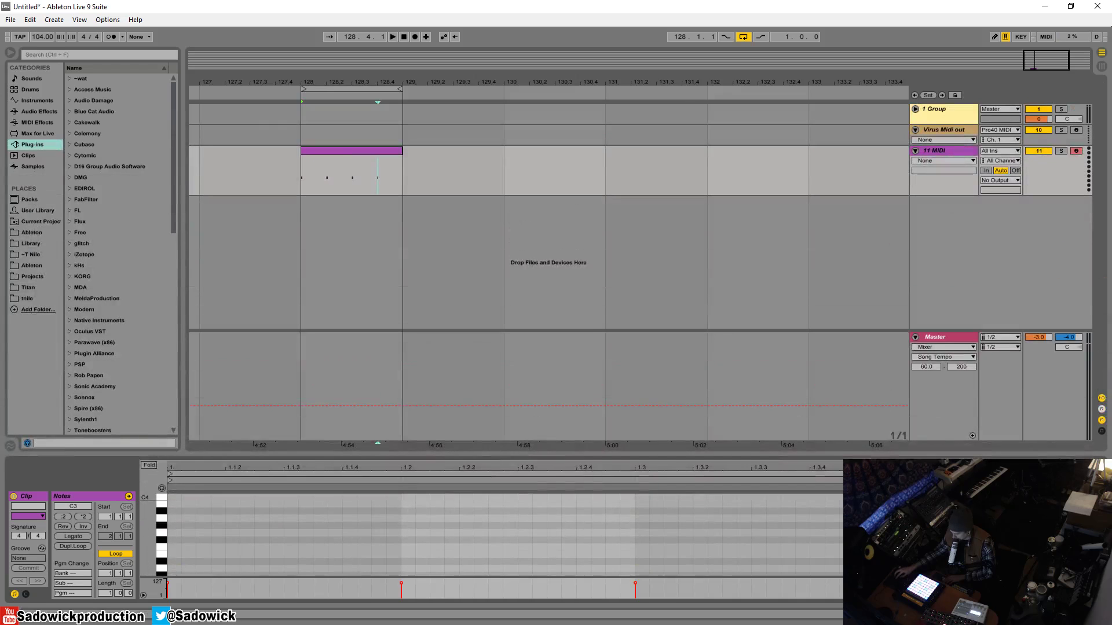
Load the clicks&pops 007 sample into the MIDI track's device chain as a Simpler instrument
{"action": "key", "text": "shift+Tab"}
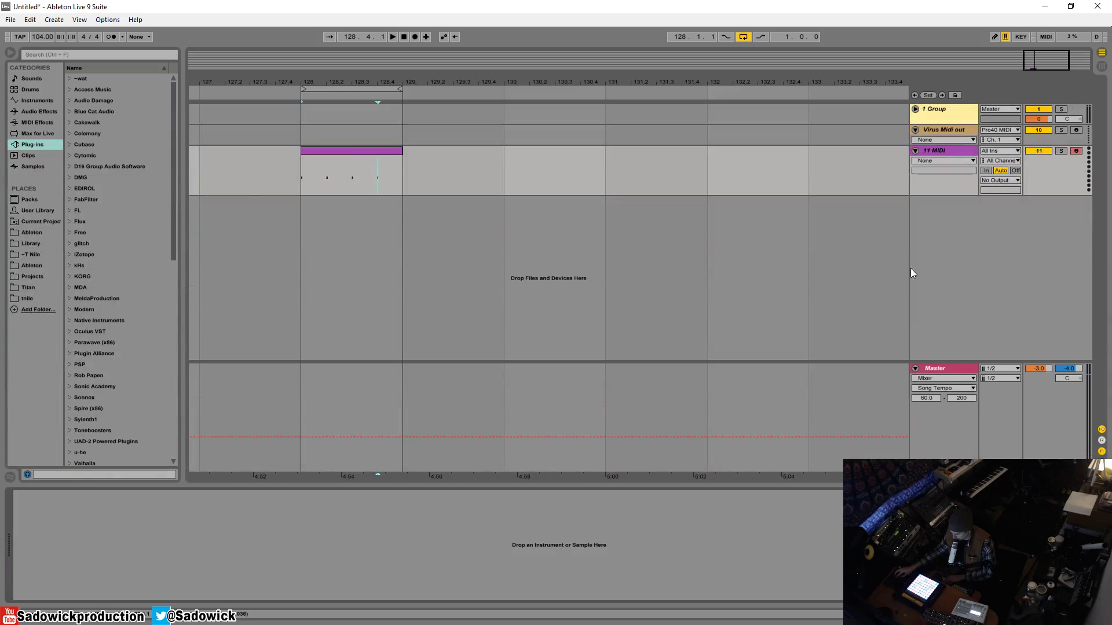
{"action": "left_click", "coordinate": [1054, 186]}
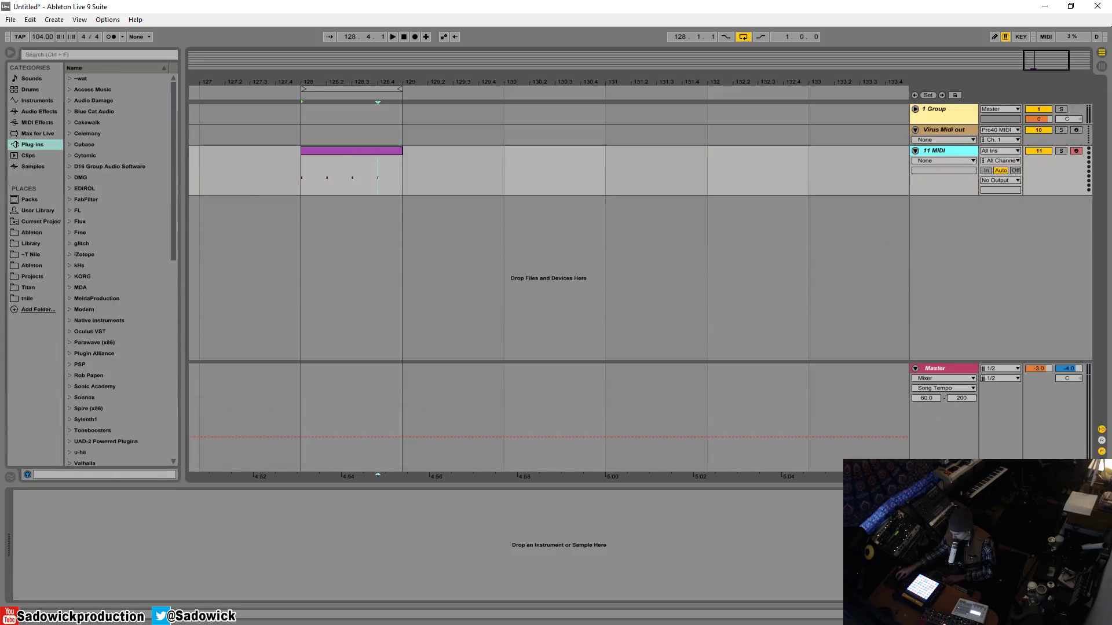
{"action": "left_click", "coordinate": [241, 558]}
{"action": "left_click_drag", "start_coordinate": [295, 574], "coordinate": [295, 574]}
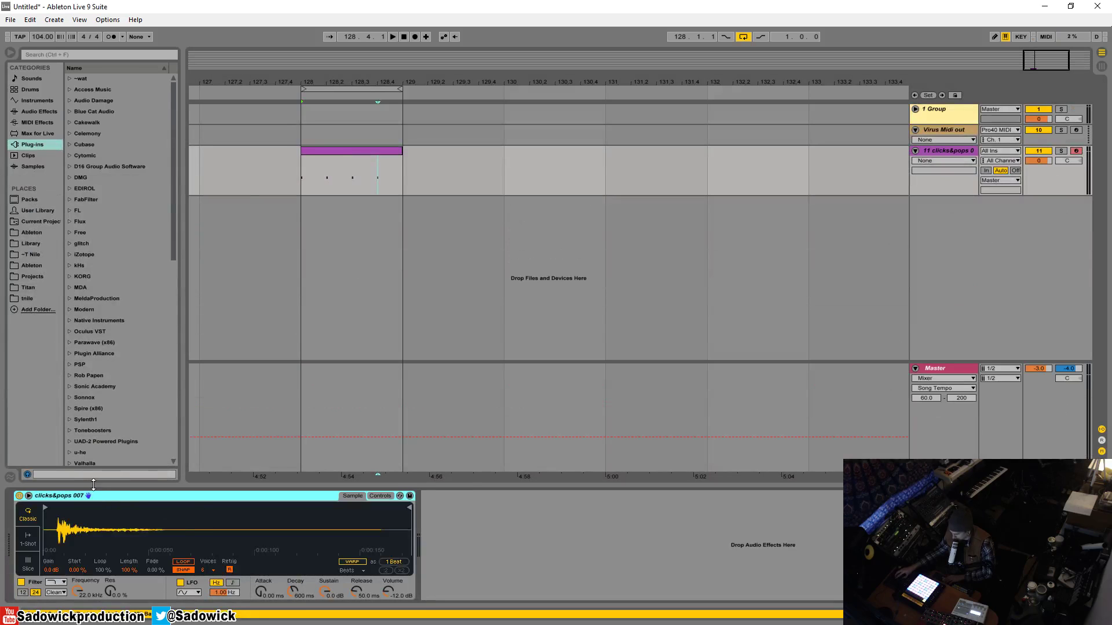
Audition the click pattern, raise the Simpler's volume to 0.57 dB and move its sample start to the beginning of the click
{"action": "left_click", "coordinate": [344, 150]}
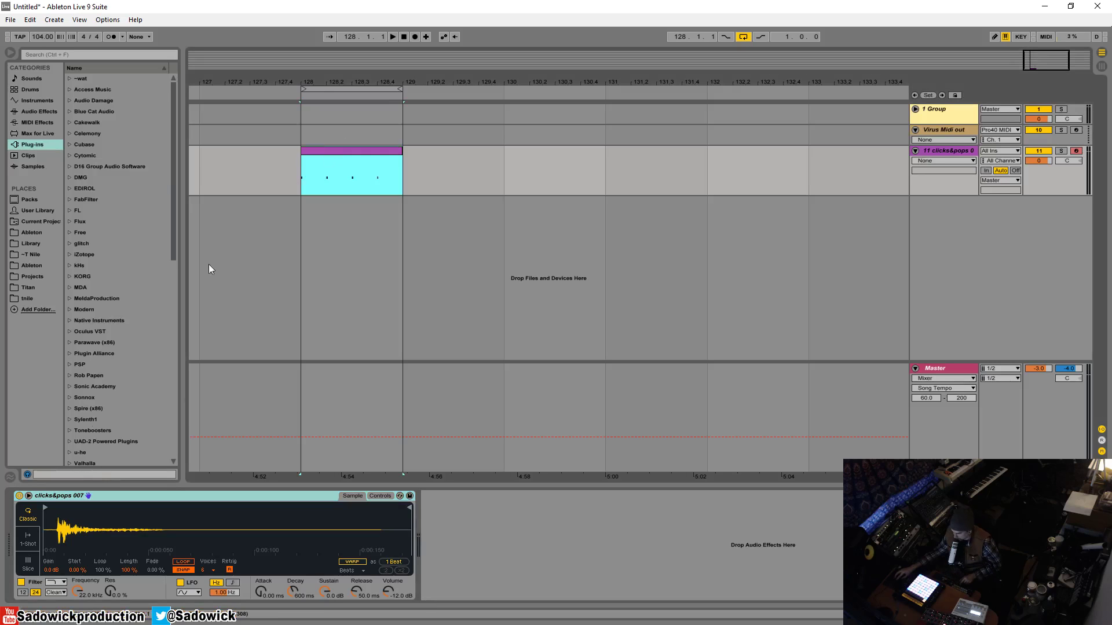
{"action": "key", "text": "space"}
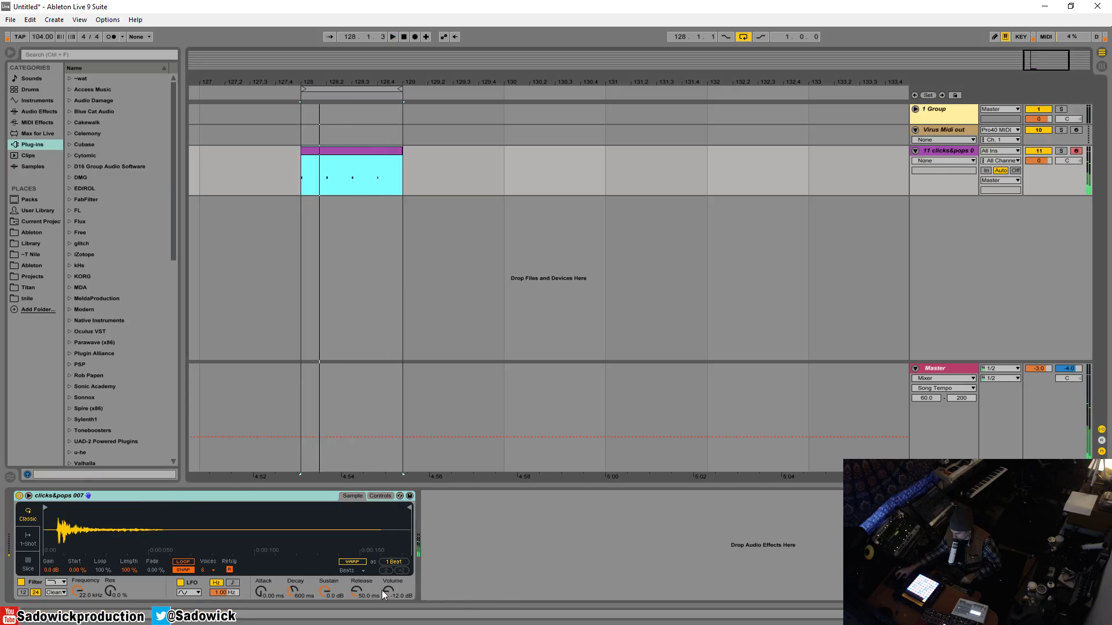
{"action": "left_click_drag", "start_coordinate": [387, 591], "coordinate": [388, 574]}
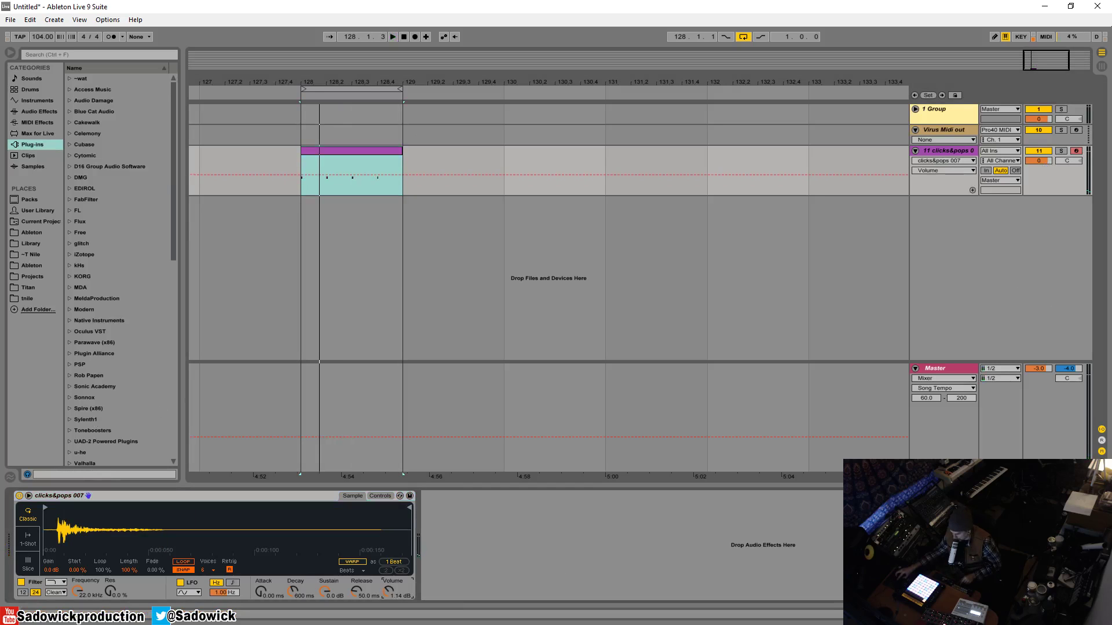
{"action": "key", "text": "space"}
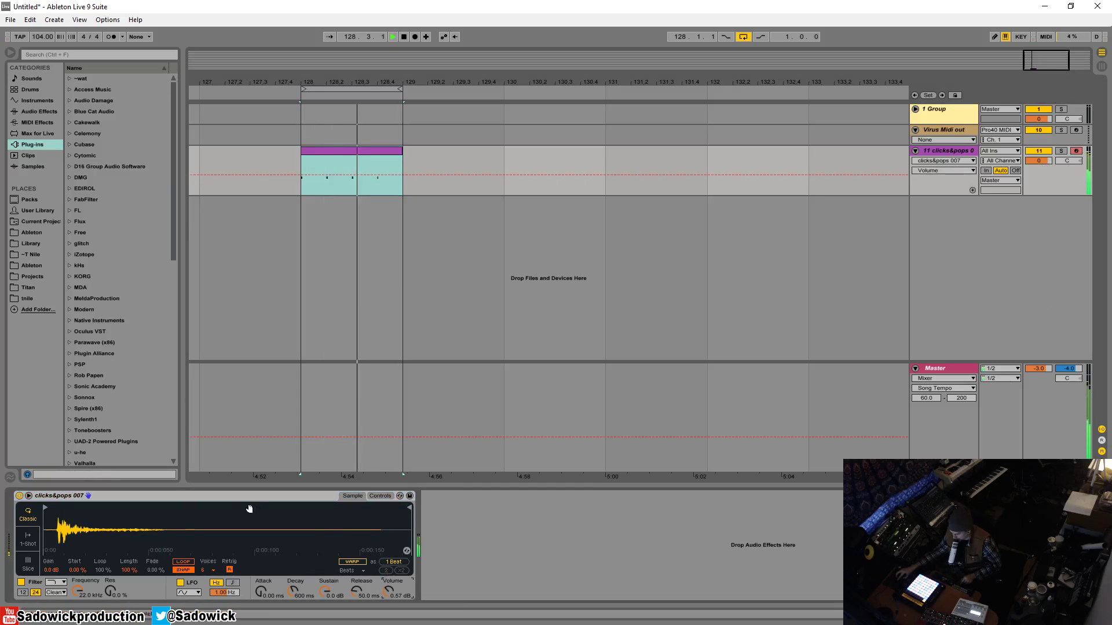
{"action": "key", "text": "space"}
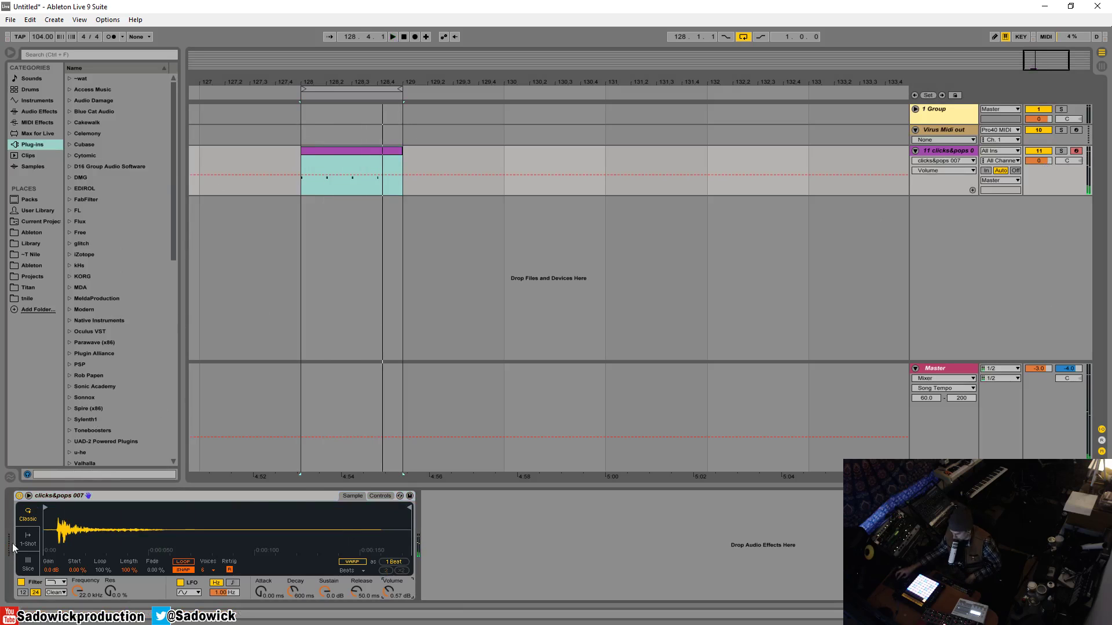
{"action": "scroll", "coordinate": [52, 529], "scroll_direction": "up", "scroll_amount": 5}
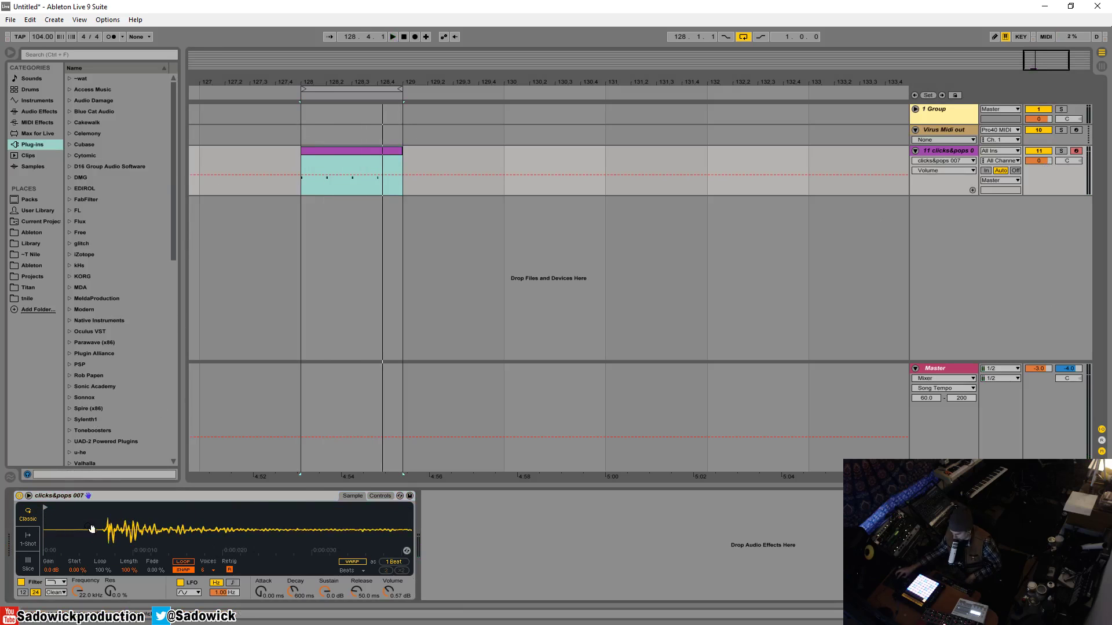
{"action": "left_click_drag", "start_coordinate": [47, 509], "coordinate": [106, 515]}
Transpose the first-beat note of the MIDI clip up an octave to C4
{"action": "double_click", "coordinate": [346, 152]}
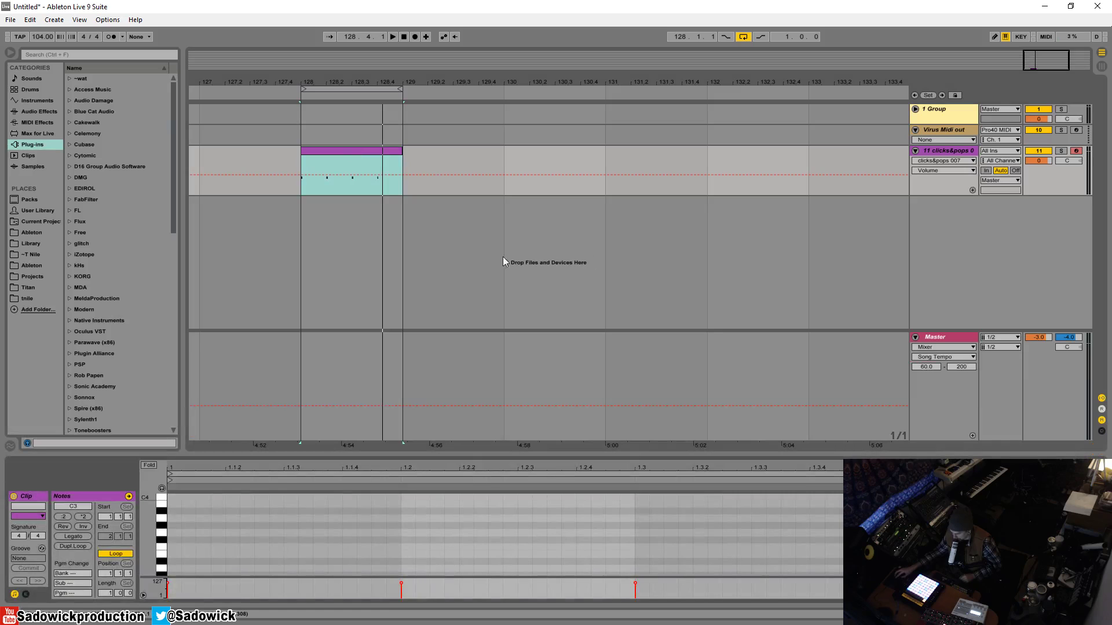
{"action": "left_click", "coordinate": [344, 153]}
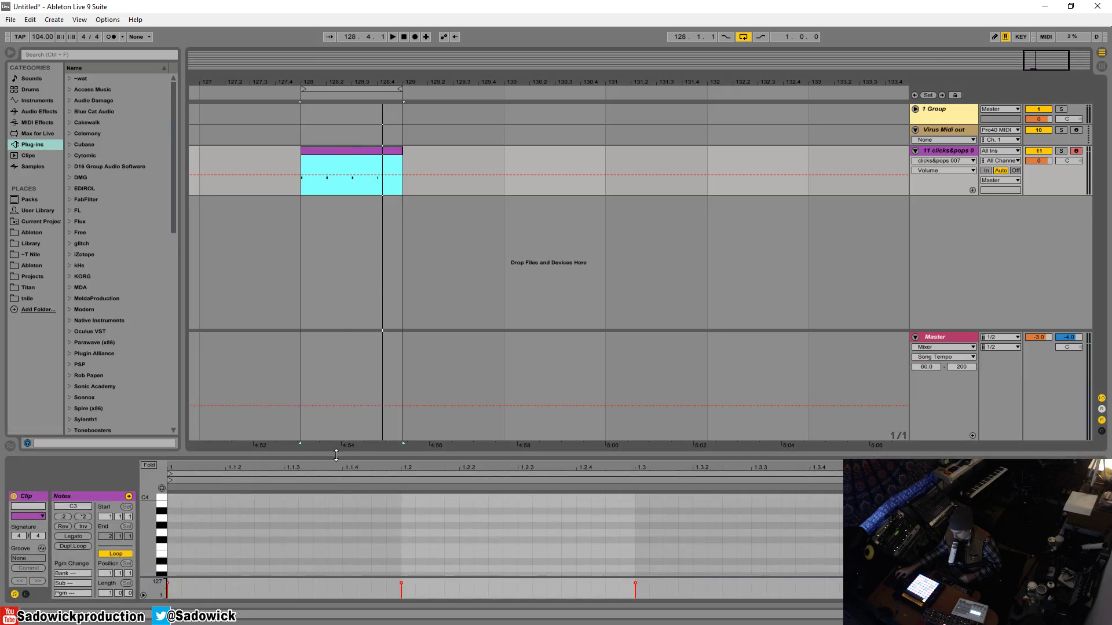
{"action": "left_click_drag", "start_coordinate": [335, 455], "coordinate": [336, 267]}
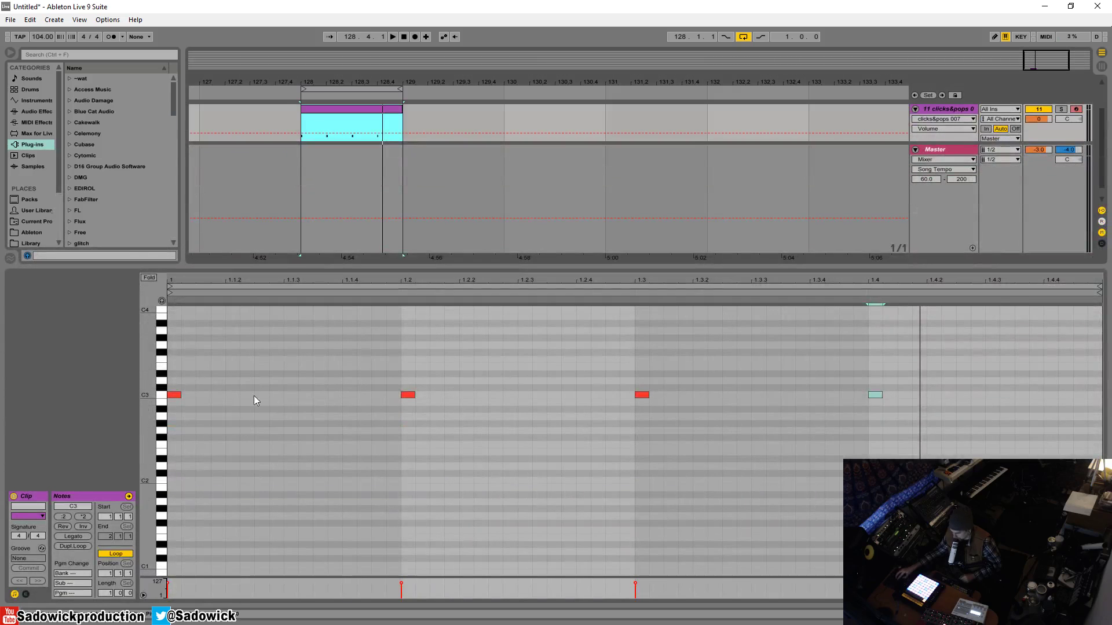
{"action": "left_click", "coordinate": [172, 391]}
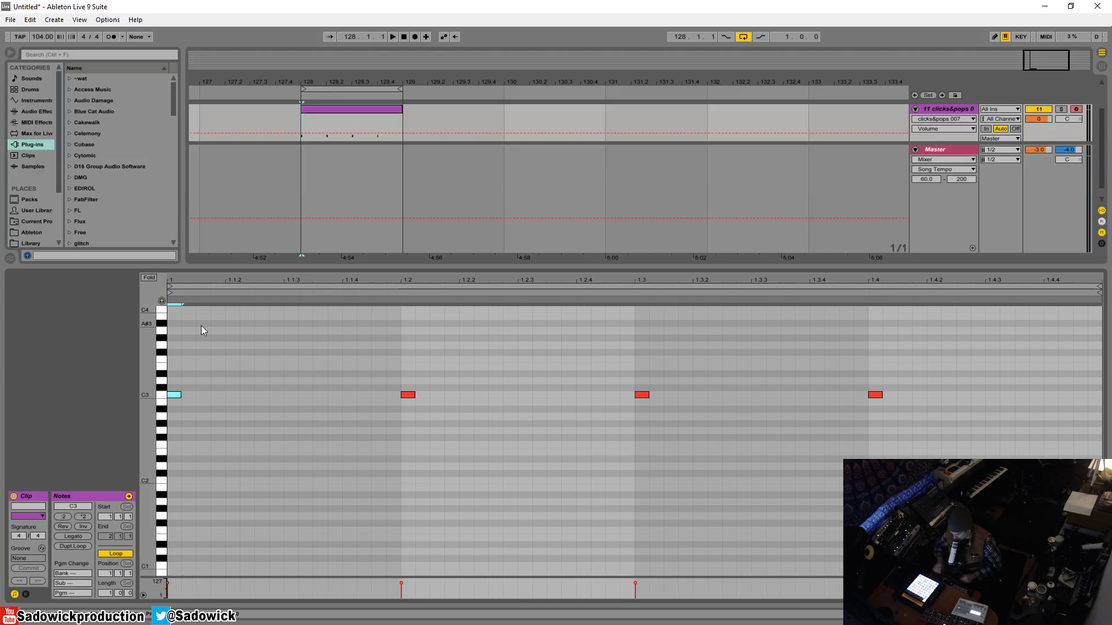
{"action": "key", "text": "shift+Up"}
{"action": "key", "text": "shift+Down"}
{"action": "key", "text": "shift+Up"}
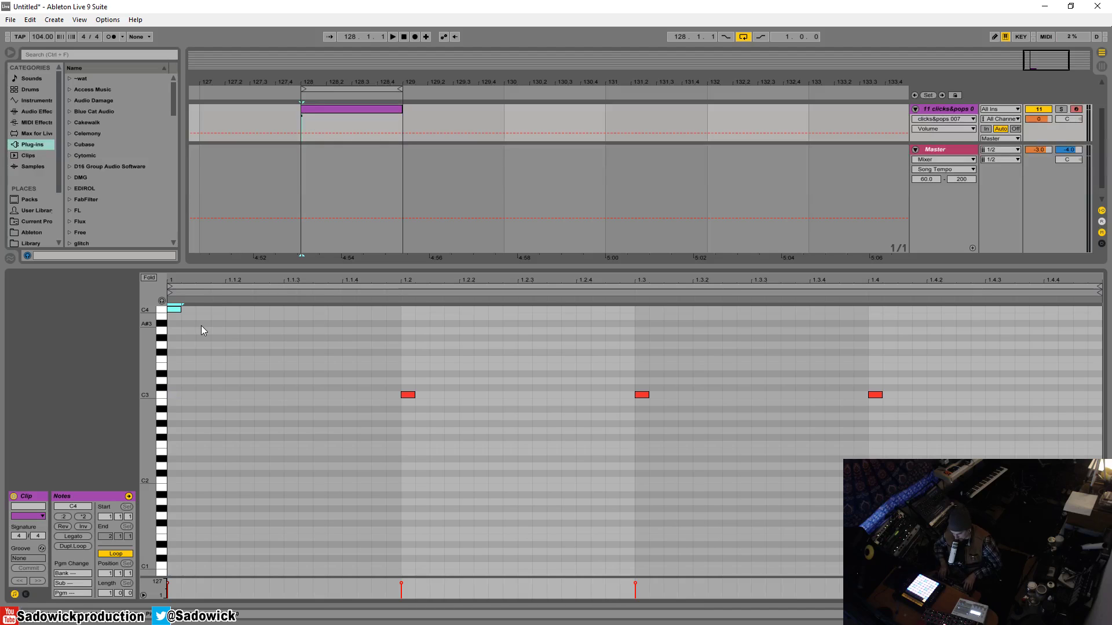
Try lower and semitone-stepped pitches for the first-beat note, and return it to C4
{"action": "key", "text": "shift+Down"}
{"action": "key", "text": "Up"}
{"action": "key", "text": "Up"}
{"action": "key", "text": "Up"}
{"action": "key", "text": "Up"}
{"action": "key", "text": "Up"}
{"action": "key", "text": "Down"}
{"action": "key", "text": "Down"}
{"action": "key", "text": "Down"}
{"action": "key", "text": "Down"}
{"action": "key", "text": "Down"}
{"action": "key", "text": "shift+Up"}
Shrink the note editor, make the click track taller in the arrangement and select its MIDI clip
{"action": "left_click", "coordinate": [367, 115]}
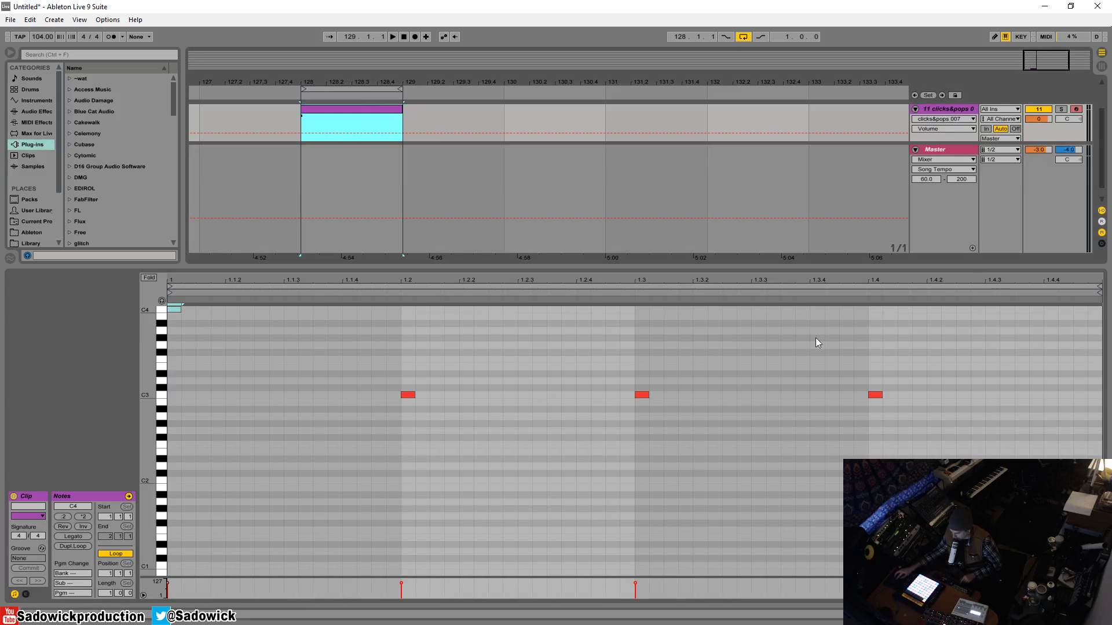
{"action": "left_click_drag", "start_coordinate": [943, 265], "coordinate": [943, 489]}
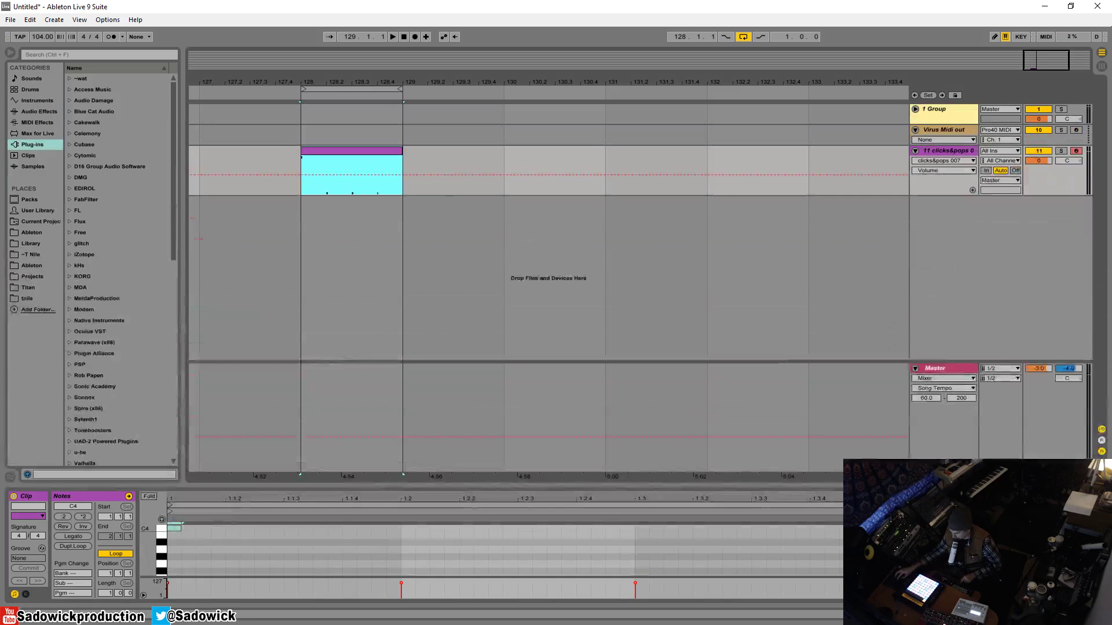
{"action": "left_click_drag", "start_coordinate": [943, 196], "coordinate": [943, 234]}
{"action": "left_click", "coordinate": [354, 150]}
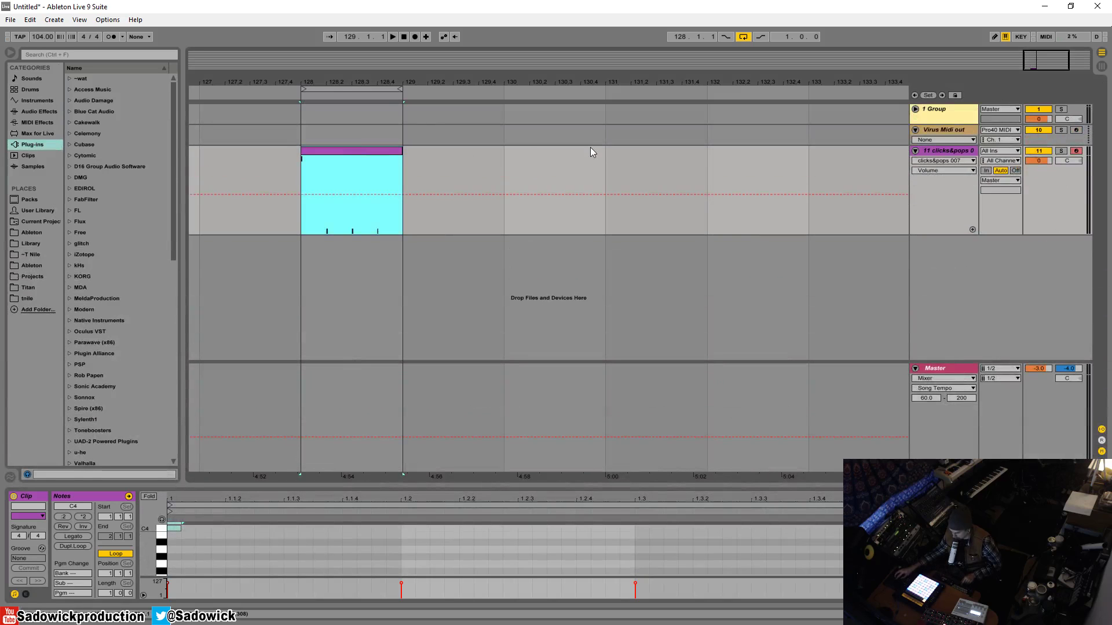
Play the click loop with the built-in metronome switched on for comparison, and switch the metronome off again
{"action": "key", "text": "space"}
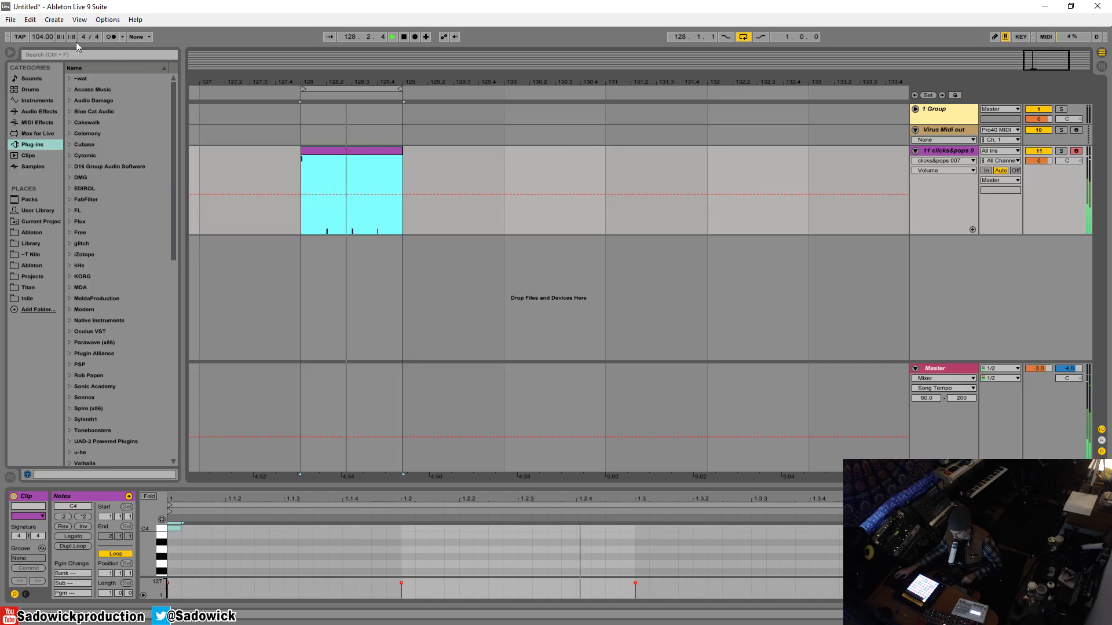
{"action": "left_click", "coordinate": [115, 37]}
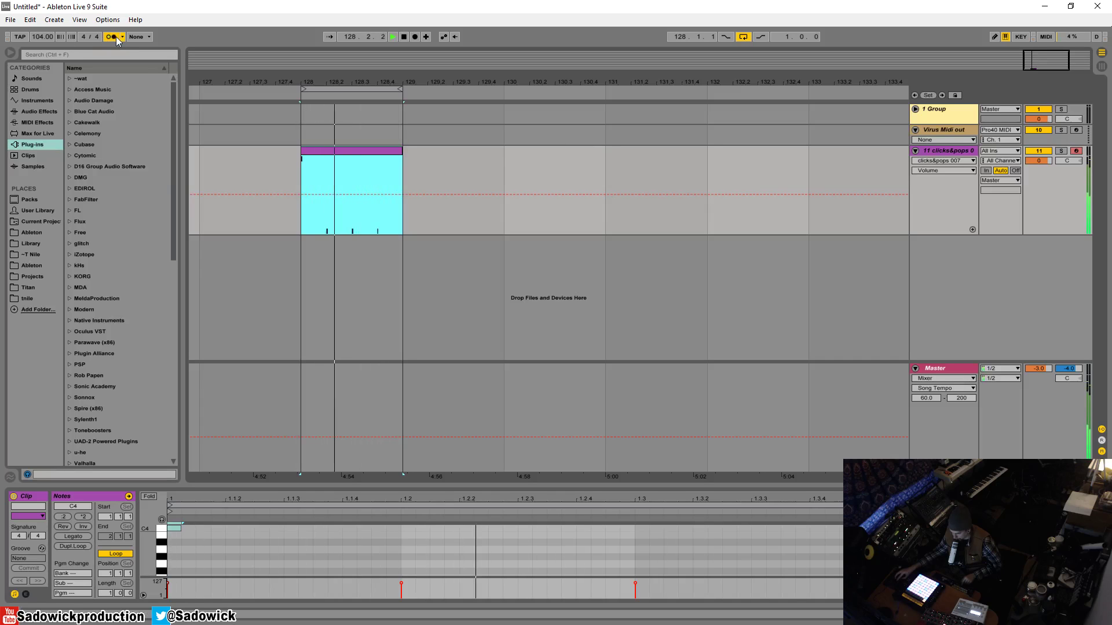
{"action": "left_click", "coordinate": [116, 37]}
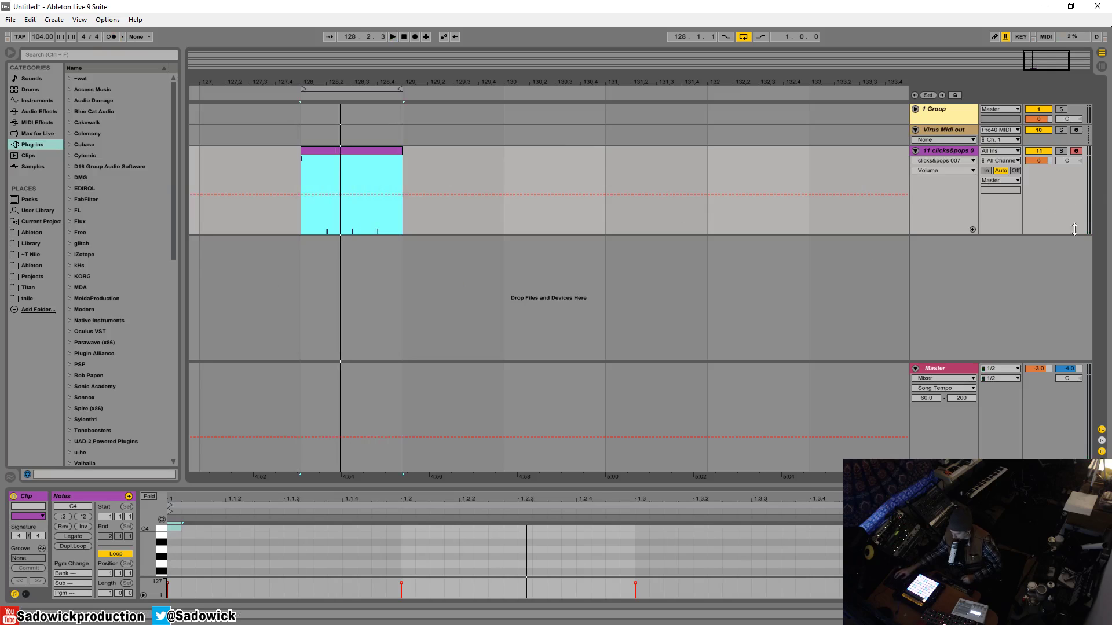
Make the click track slightly shorter and extend its looped MIDI clip back to bar 1 and forward to about bar 135
{"action": "left_click", "coordinate": [1045, 198]}
{"action": "left_click_drag", "start_coordinate": [1045, 198], "coordinate": [1049, 179]}
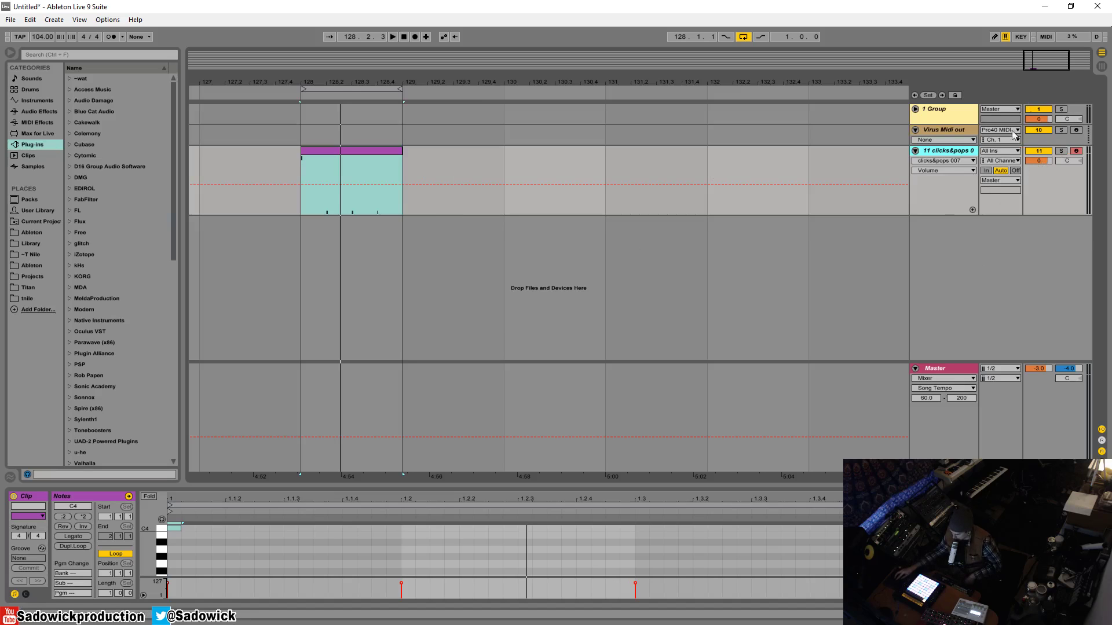
{"action": "left_click", "coordinate": [374, 150]}
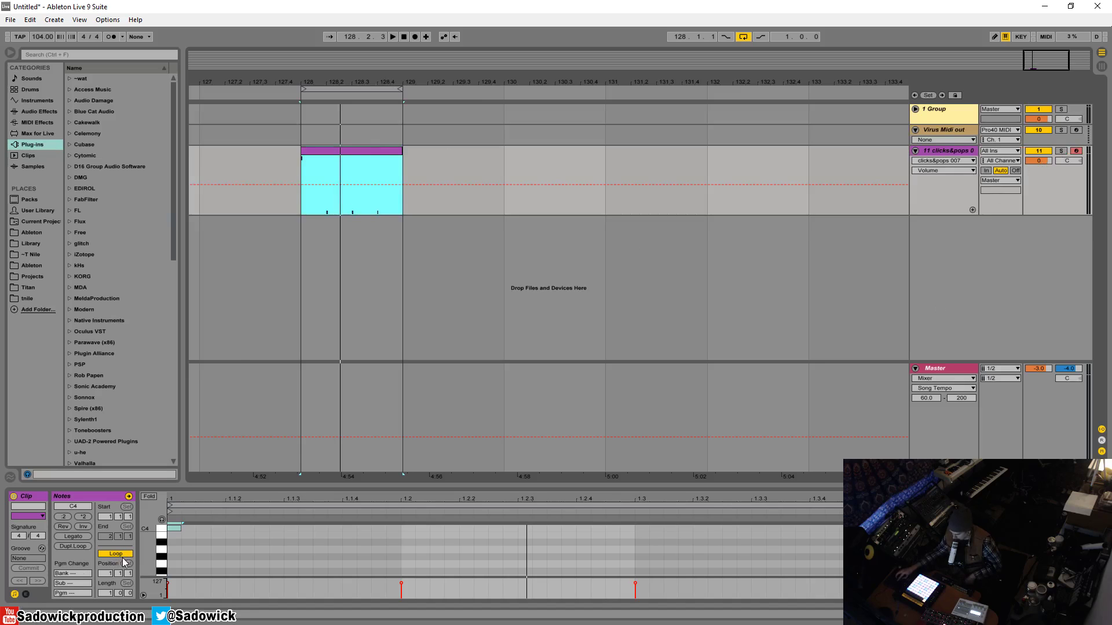
{"action": "left_click_drag", "start_coordinate": [276, 149], "coordinate": [199, 152]}
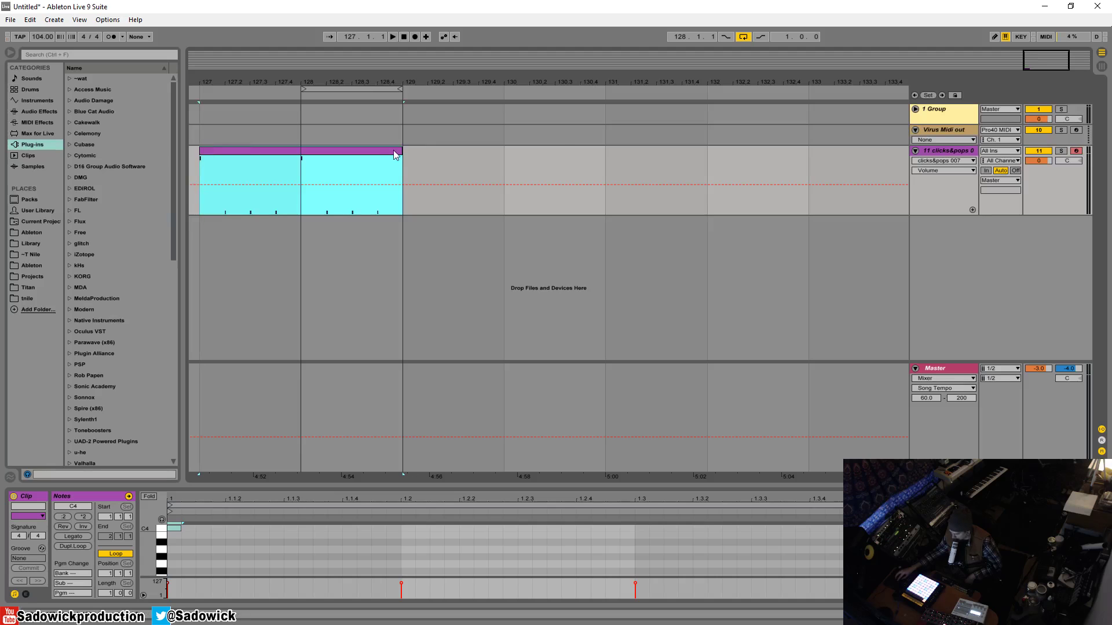
{"action": "left_click_drag", "start_coordinate": [398, 152], "coordinate": [909, 154]}
{"action": "left_click_drag", "start_coordinate": [517, 83], "coordinate": [516, 23]}
{"action": "left_click_drag", "start_coordinate": [834, 152], "coordinate": [191, 152]}
Set the arrangement grid to adaptive Narrow and extend the click clip's end to bar 154
{"action": "right_click", "coordinate": [469, 113]}
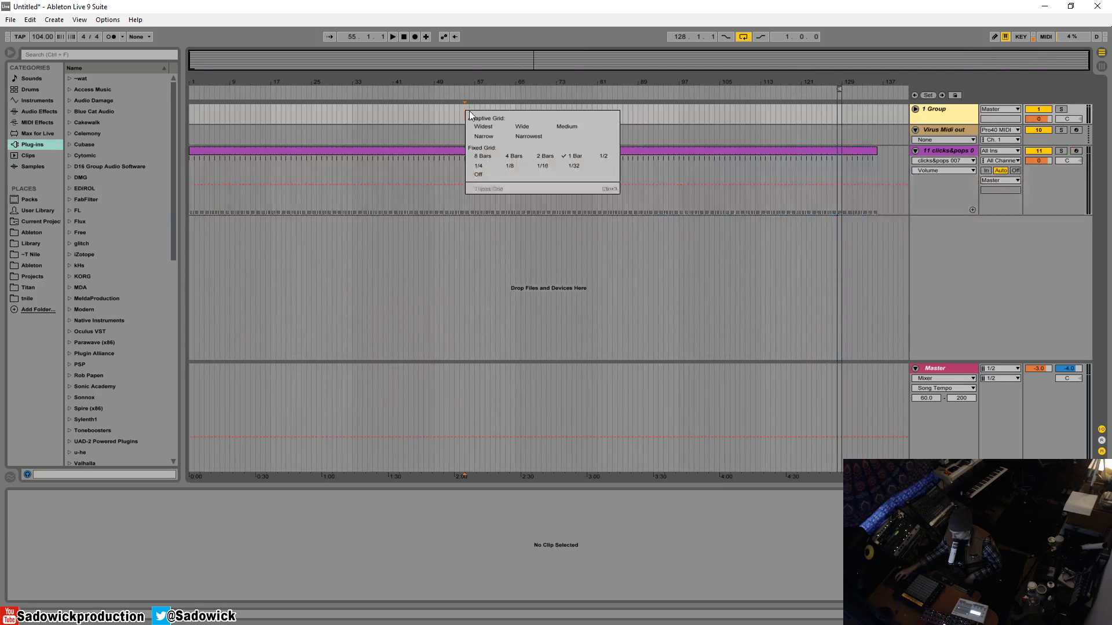
{"action": "left_click", "coordinate": [485, 137]}
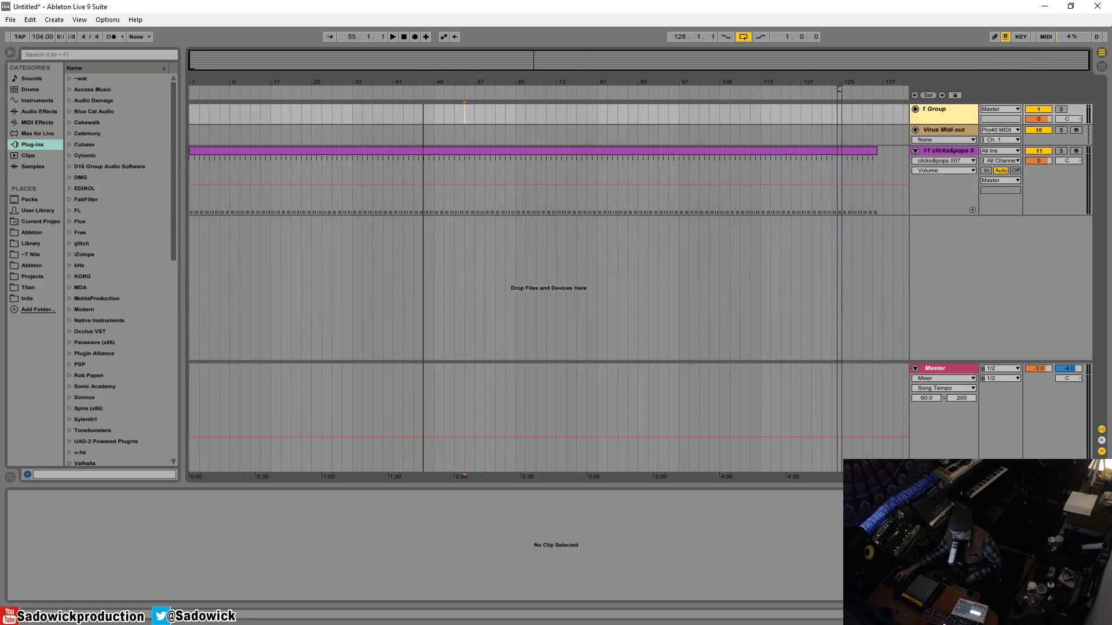
{"action": "left_click", "coordinate": [872, 151]}
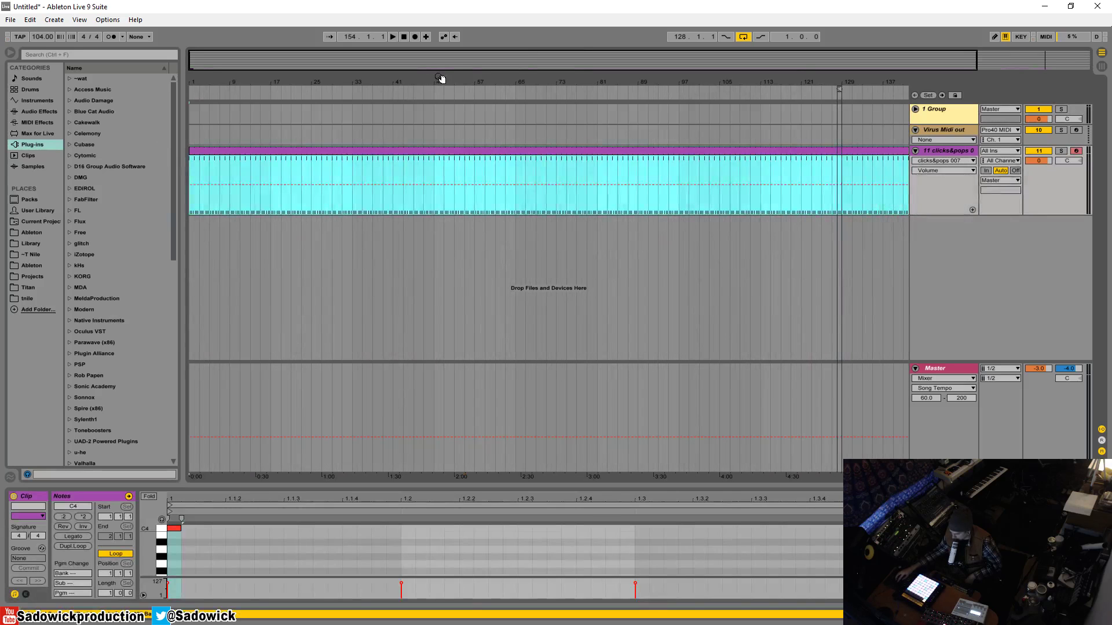
{"action": "left_click_drag", "start_coordinate": [440, 81], "coordinate": [424, 119]}
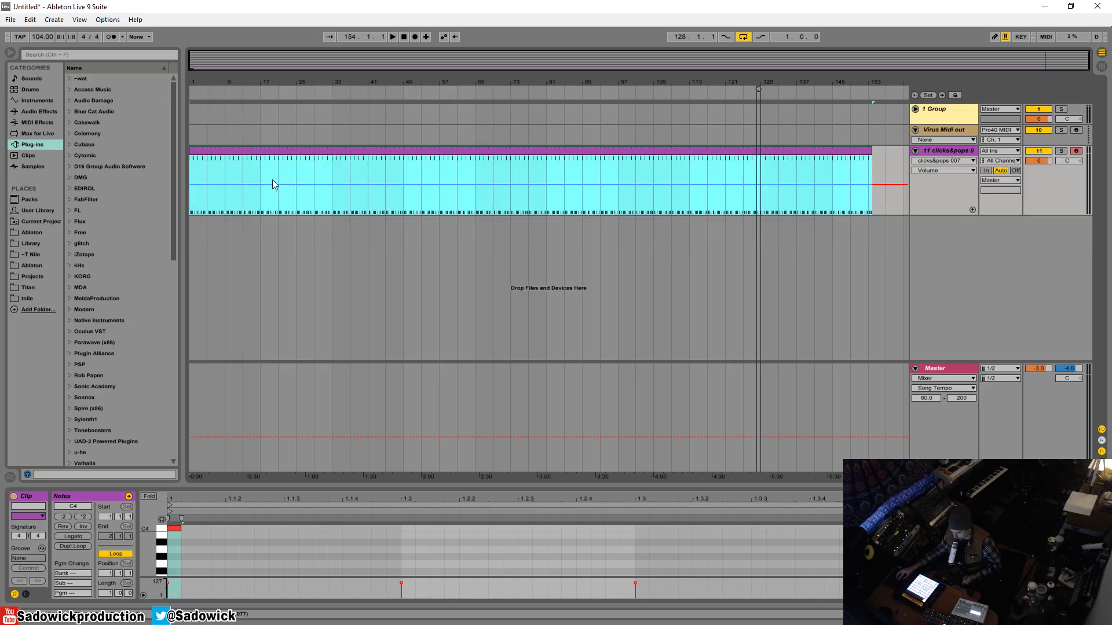
Cut the section from bar 33 to bar 65 out of the click clip
{"action": "left_click_drag", "start_coordinate": [259, 168], "coordinate": [321, 181]}
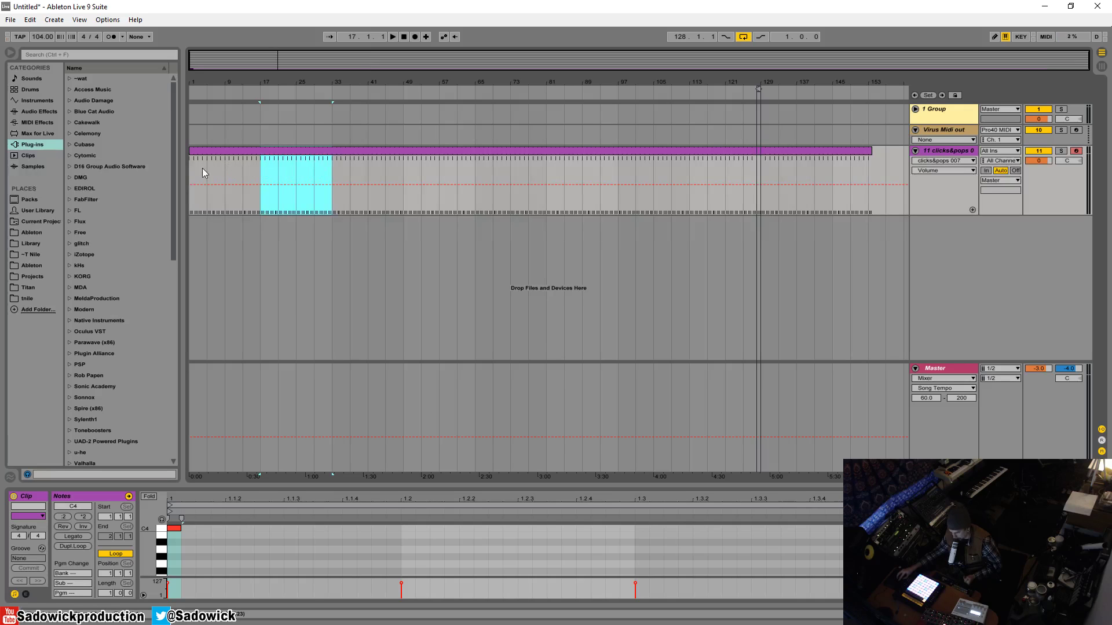
{"action": "left_click_drag", "start_coordinate": [192, 162], "coordinate": [481, 149]}
{"action": "left_click", "coordinate": [258, 169]}
{"action": "left_click", "coordinate": [210, 156]}
{"action": "key", "text": "ctrl+z"}
{"action": "left_click", "coordinate": [346, 173]}
{"action": "key", "text": "Delete"}
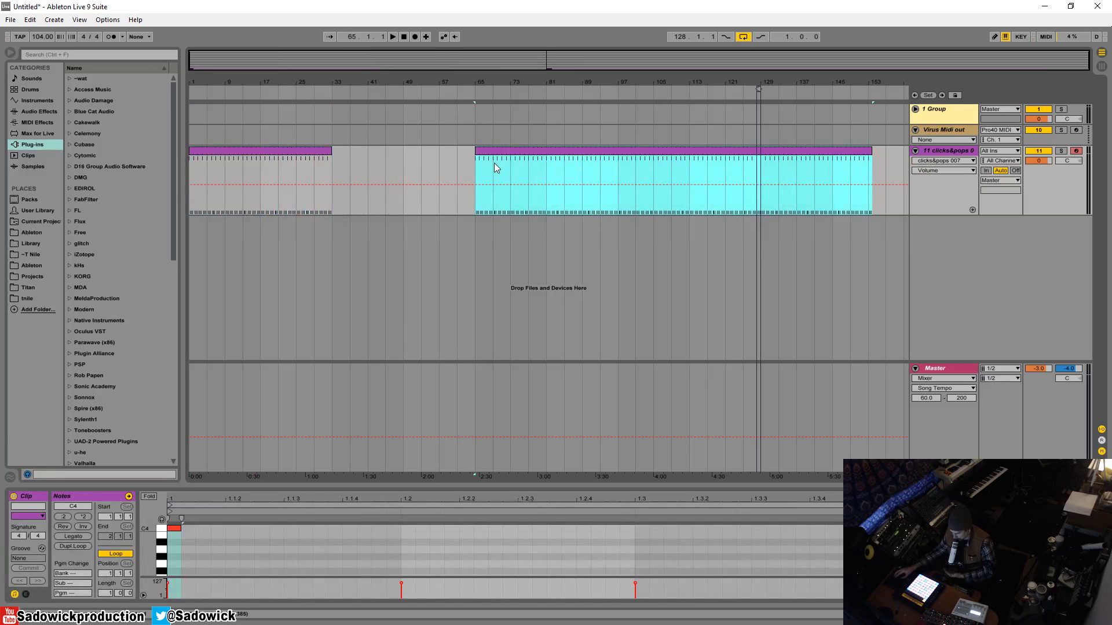
Extend the first click clip over the gap and the second clip, and on to bar 233
{"action": "left_click", "coordinate": [339, 161]}
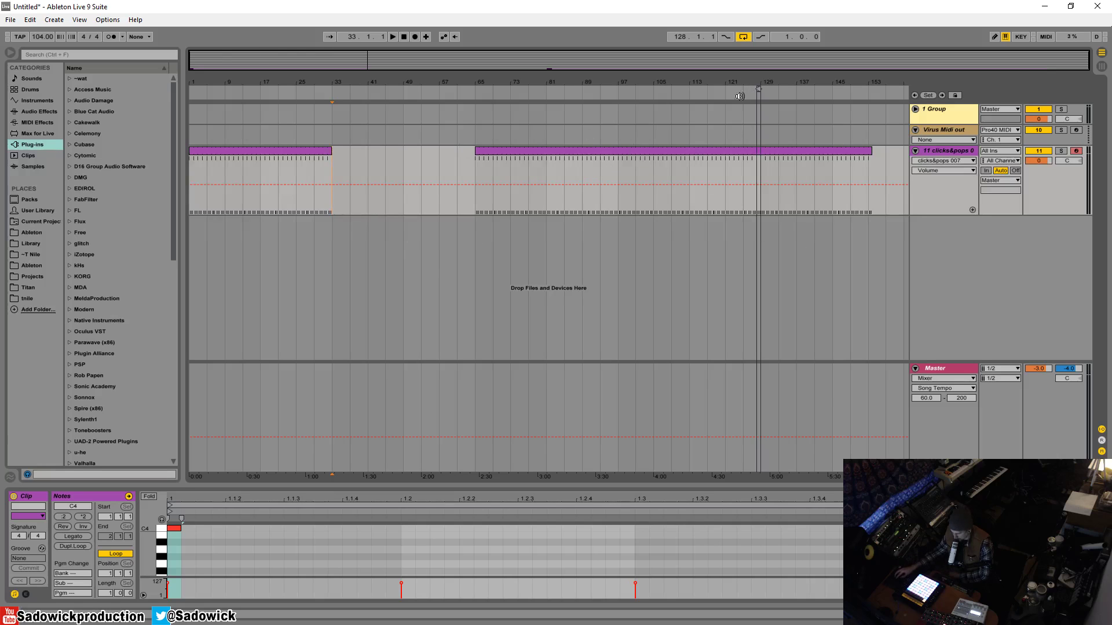
{"action": "left_click", "coordinate": [328, 153]}
{"action": "left_click_drag", "start_coordinate": [328, 152], "coordinate": [1111, 159]}
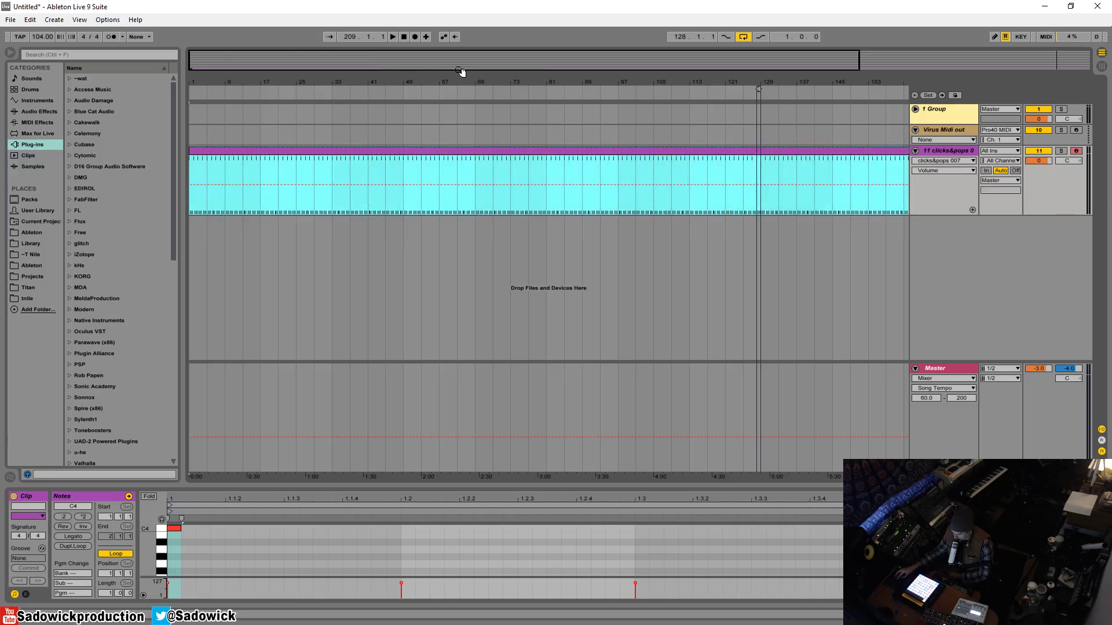
{"action": "left_click_drag", "start_coordinate": [461, 80], "coordinate": [460, 58]}
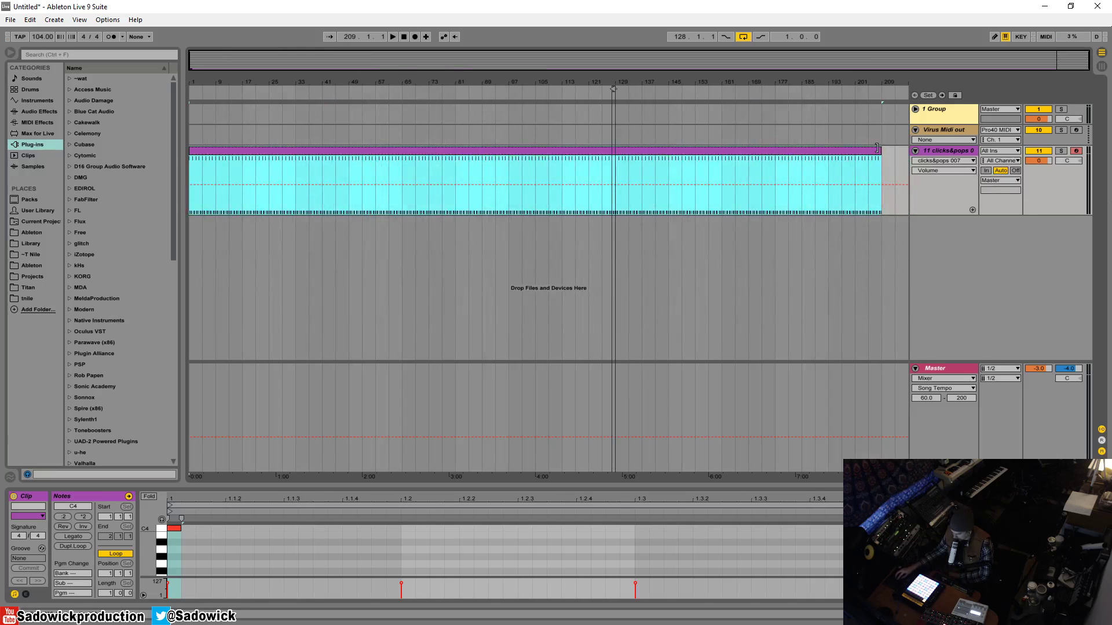
{"action": "left_click_drag", "start_coordinate": [877, 147], "coordinate": [943, 156]}
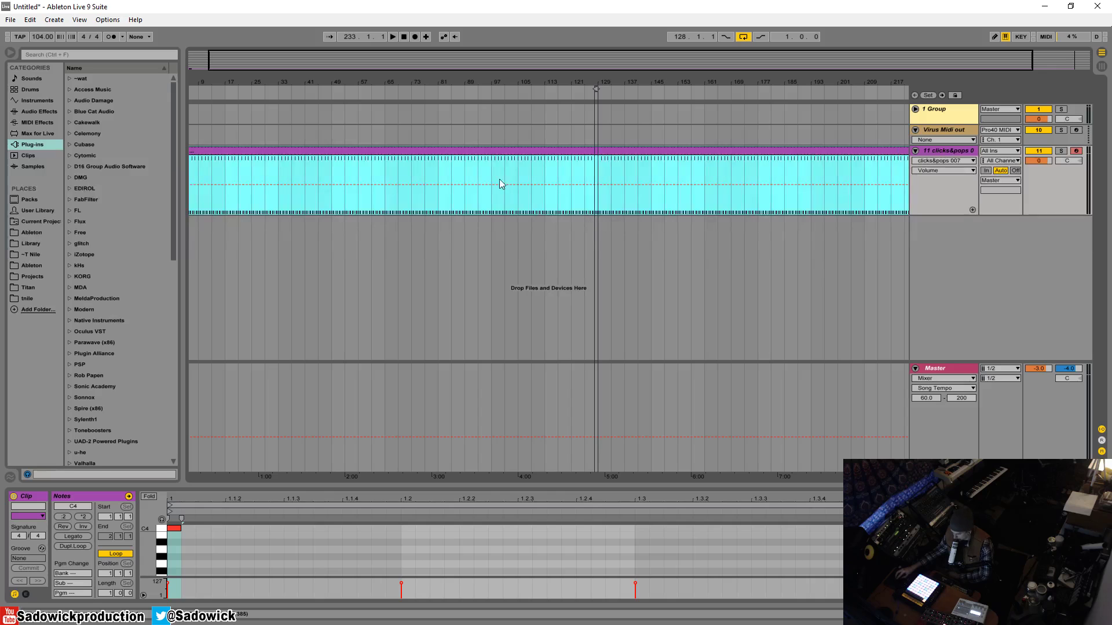
Set the arrangement grid to a fixed 8 bars and delete the click clip from bar 33 to its end
{"action": "left_click_drag", "start_coordinate": [359, 84], "coordinate": [358, 79]}
{"action": "right_click", "coordinate": [322, 162]}
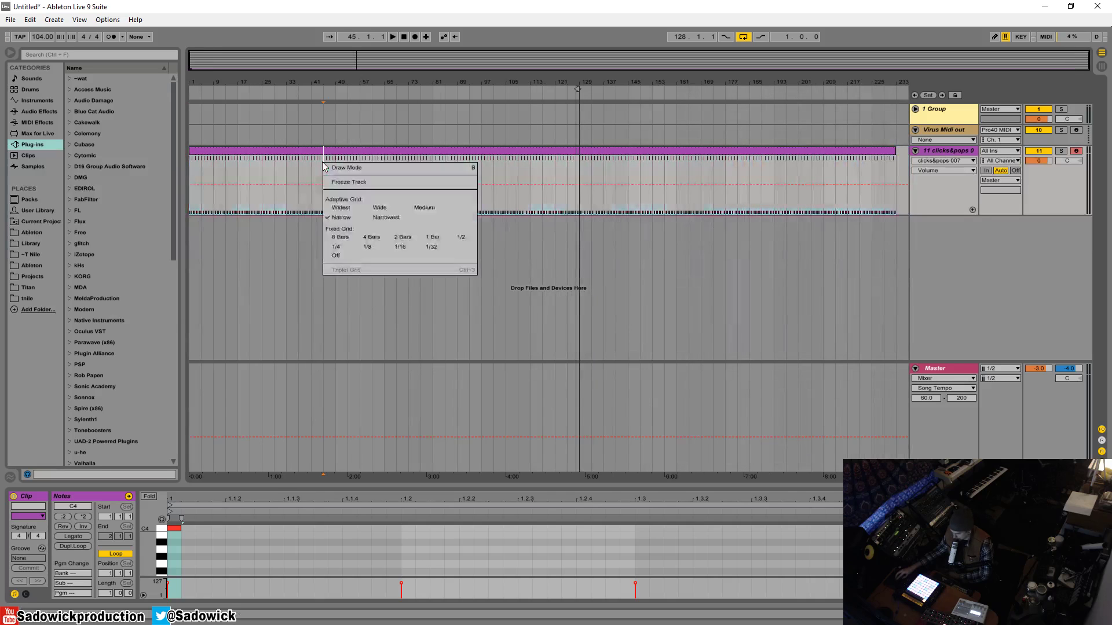
{"action": "left_click", "coordinate": [347, 240]}
{"action": "left_click_drag", "start_coordinate": [283, 172], "coordinate": [386, 169]}
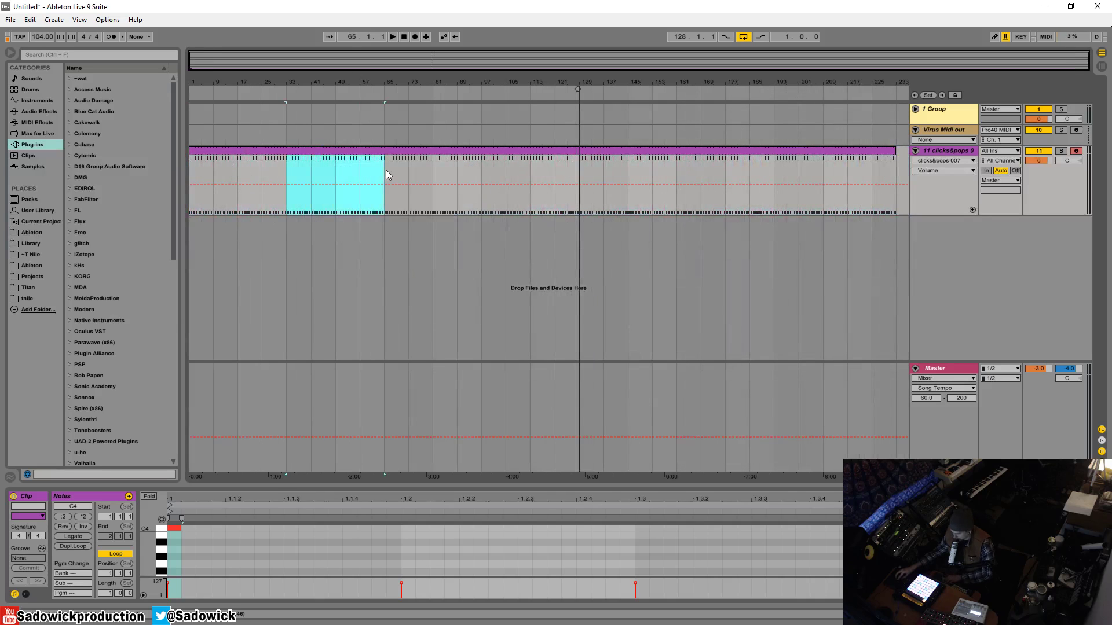
{"action": "key", "text": "Delete"}
{"action": "left_click", "coordinate": [398, 151]}
{"action": "key", "text": "Delete"}
Duplicate the 32-bar click clip five times in a row along the track and reduce the track's height
{"action": "left_click", "coordinate": [247, 154]}
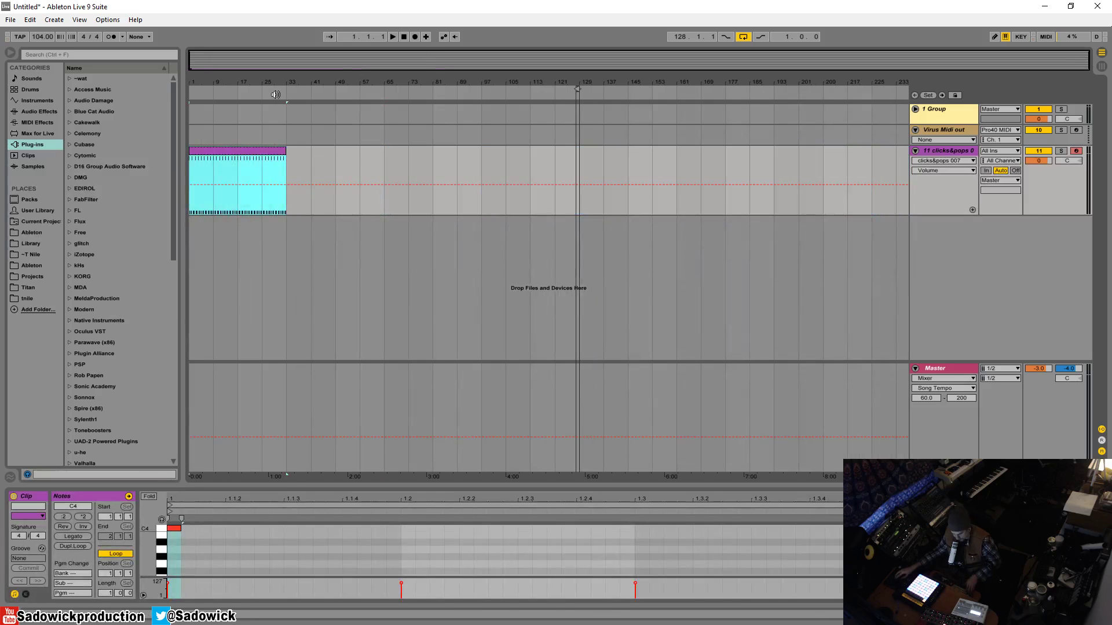
{"action": "key", "text": "ctrl+d"}
{"action": "key", "text": "ctrl+d"}
{"action": "key", "text": "ctrl+d"}
{"action": "key", "text": "ctrl+d"}
{"action": "key", "text": "ctrl+d"}
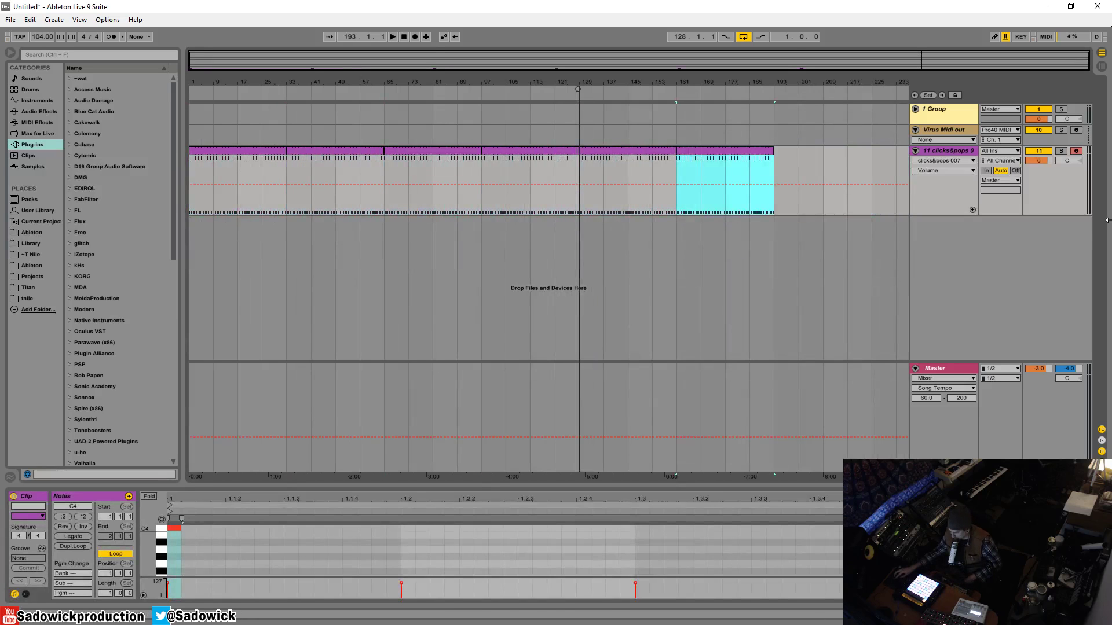
{"action": "left_click_drag", "start_coordinate": [1063, 196], "coordinate": [1023, 162]}
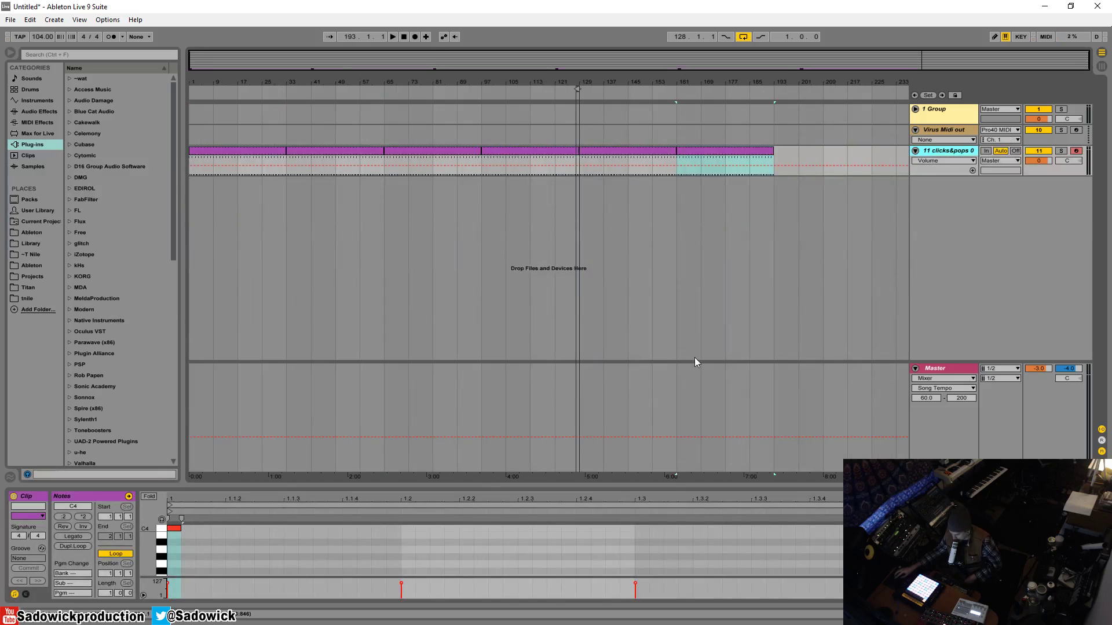